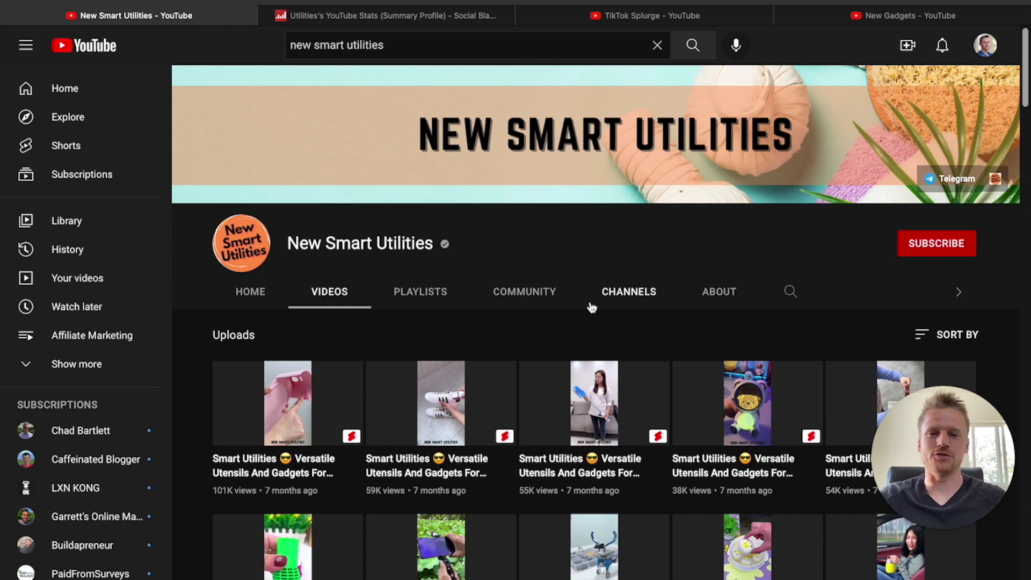
Look over the New Smart Utilities channel's uploads and highlight its total video views on Social Blade
scroll(591, 307, down, 2)
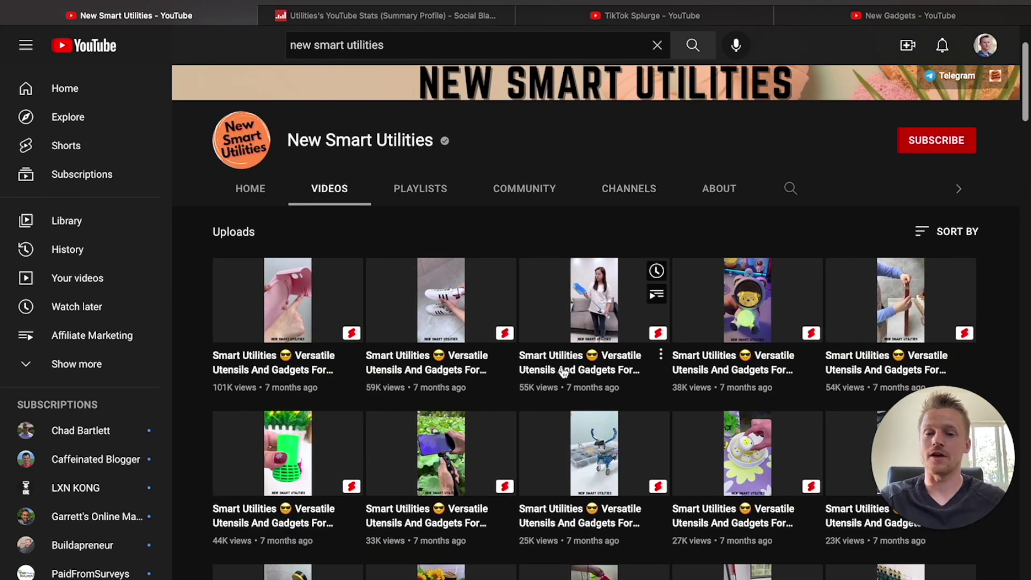
scroll(563, 372, down, 2)
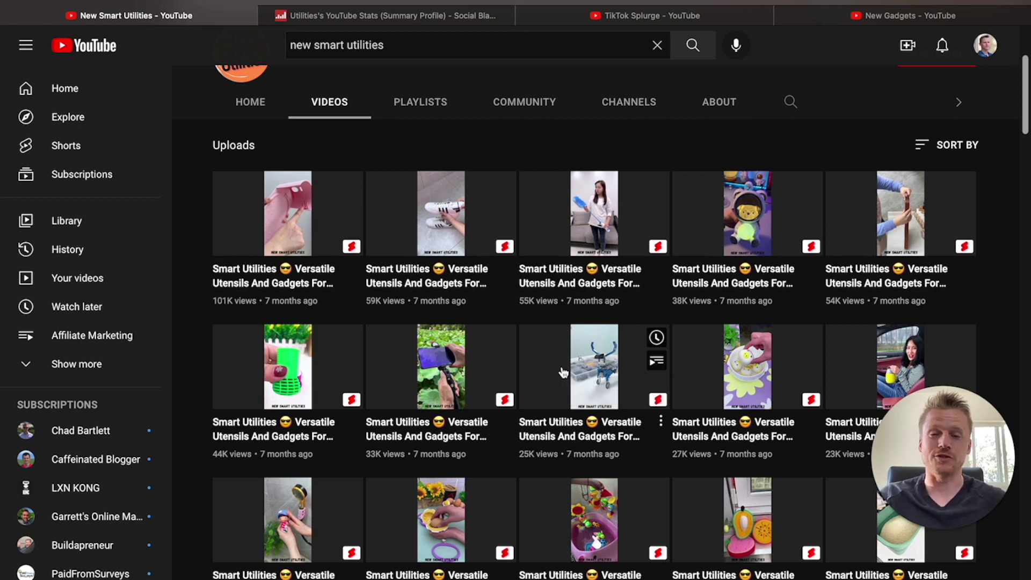
click(372, 16)
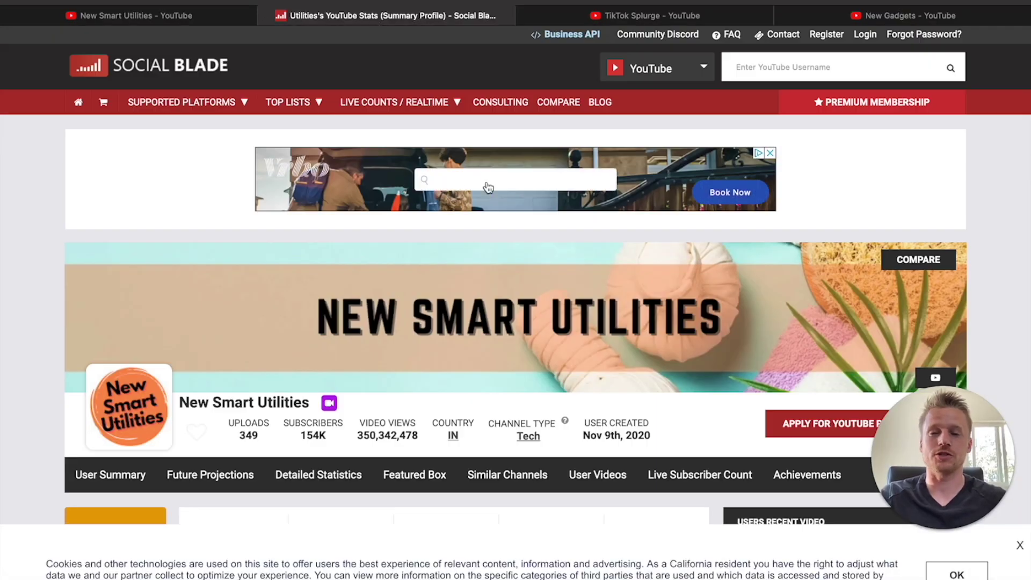
scroll(467, 193, down, 3)
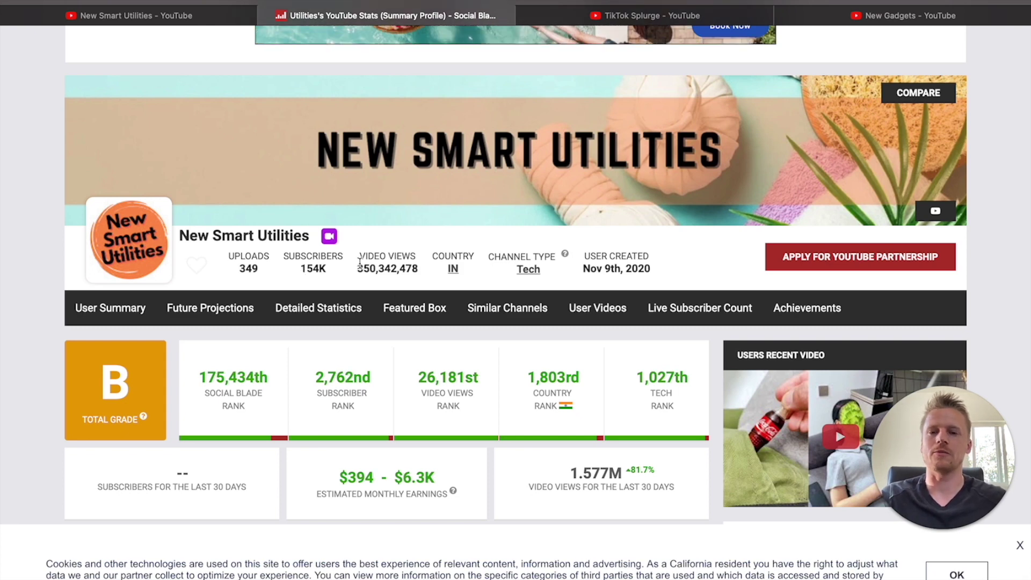
drag(357, 268, 418, 272)
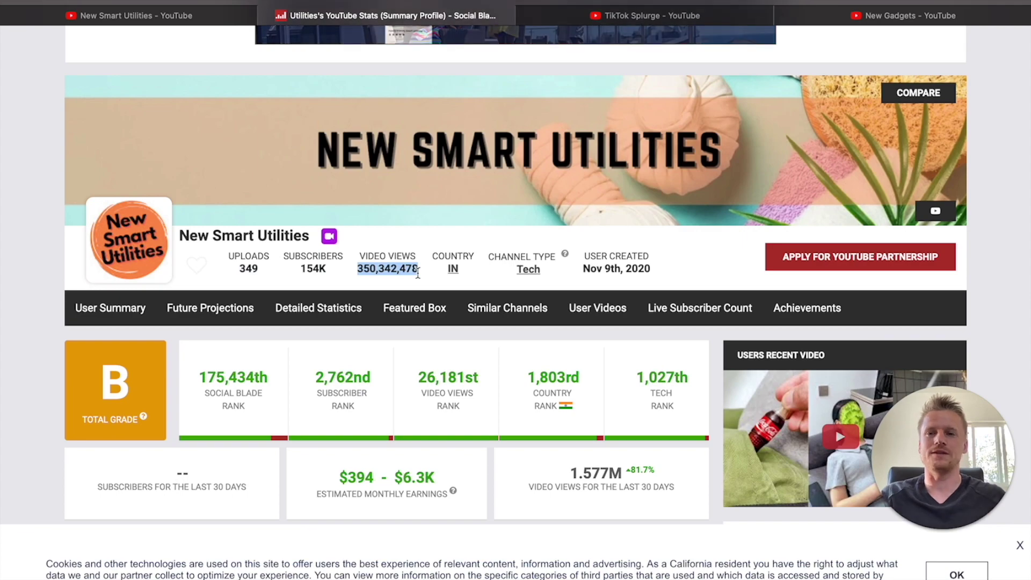
Browse further through the New Smart Utilities uploads and check the channel's estimated monthly earnings on Social Blade
click(131, 17)
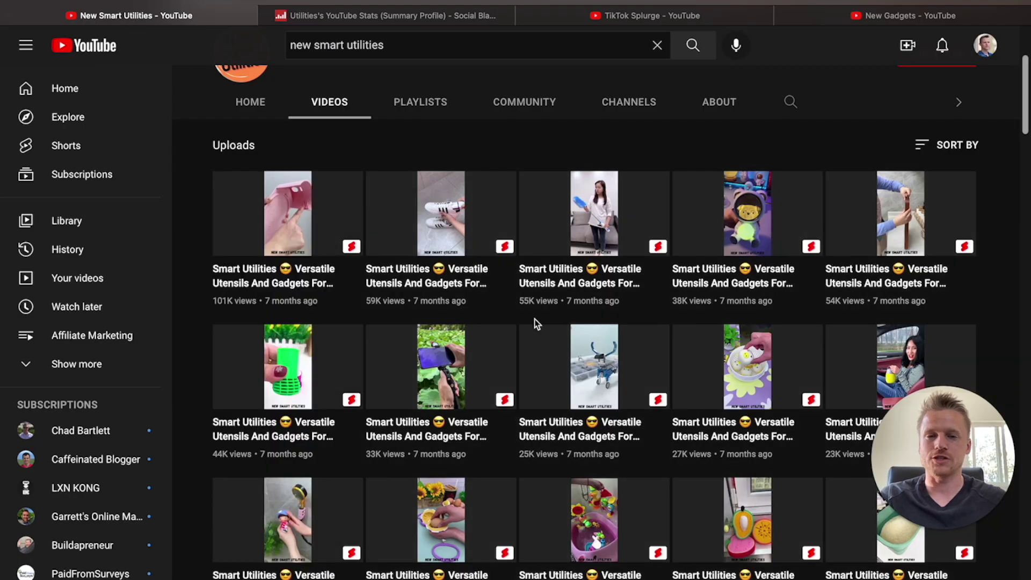
scroll(536, 324, down, 4)
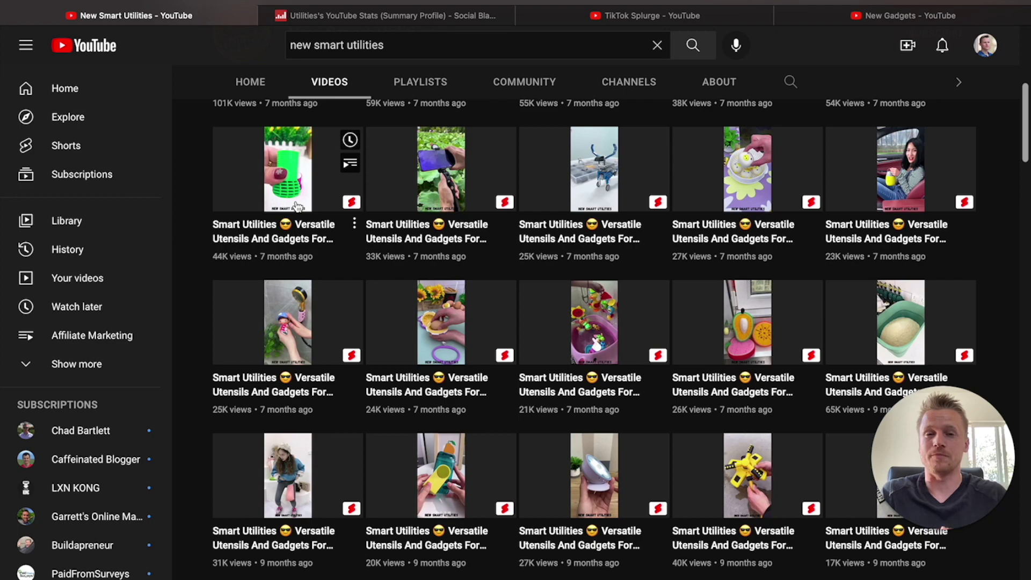
click(394, 15)
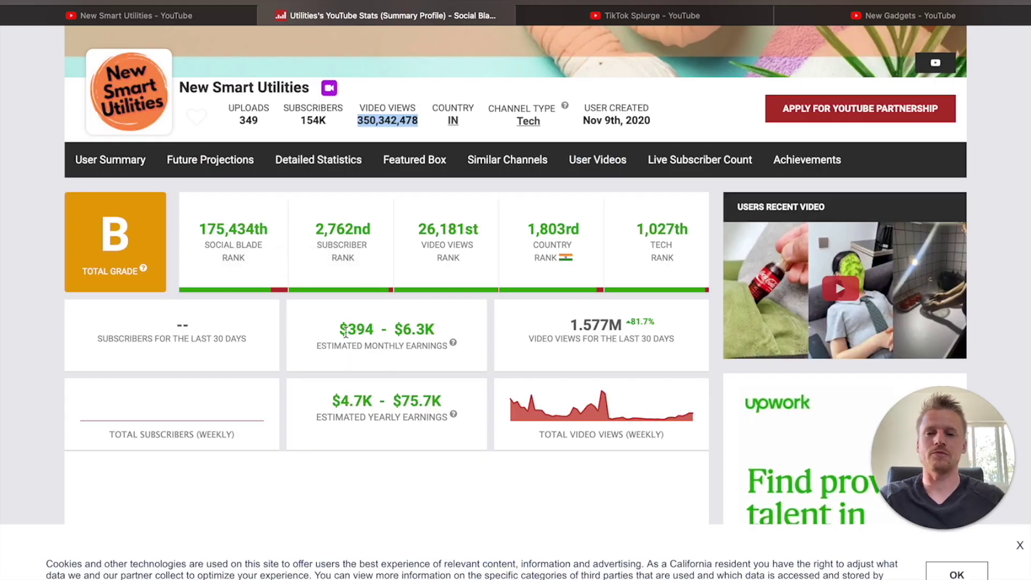
click(346, 331)
drag(347, 331, 434, 329)
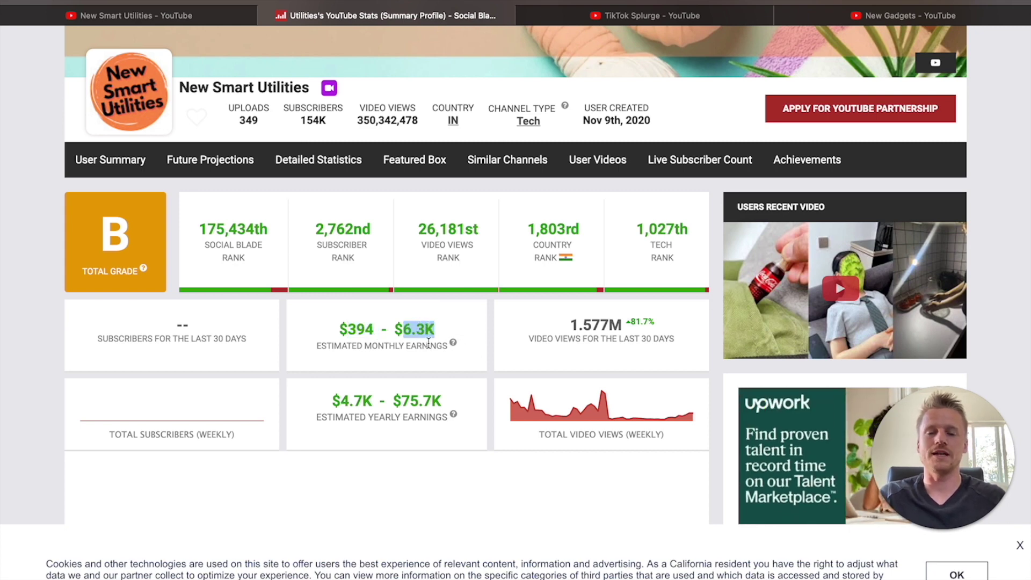
click(424, 327)
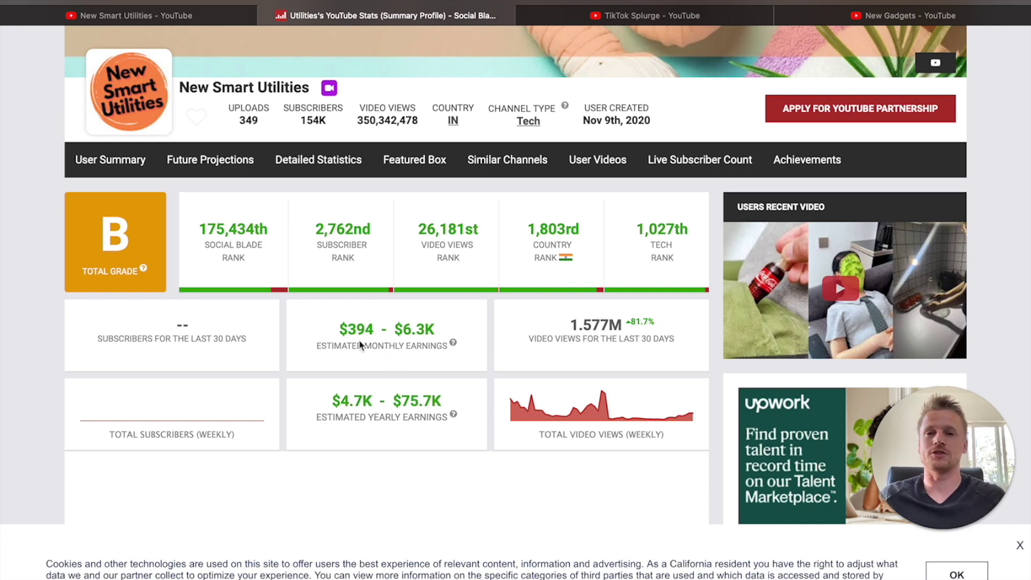
key(ctrl+shift+Tab)
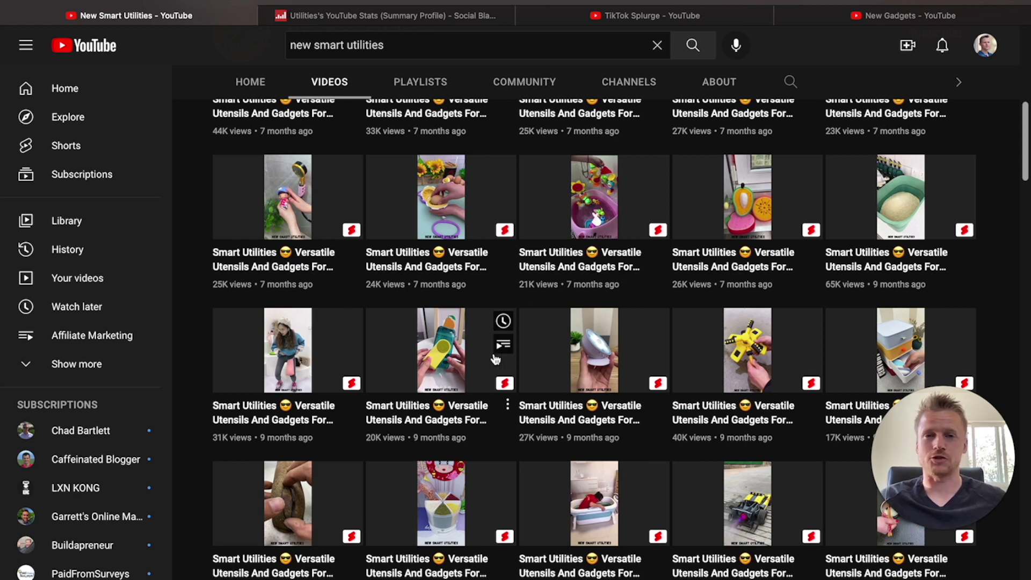
scroll(504, 279, up, 10)
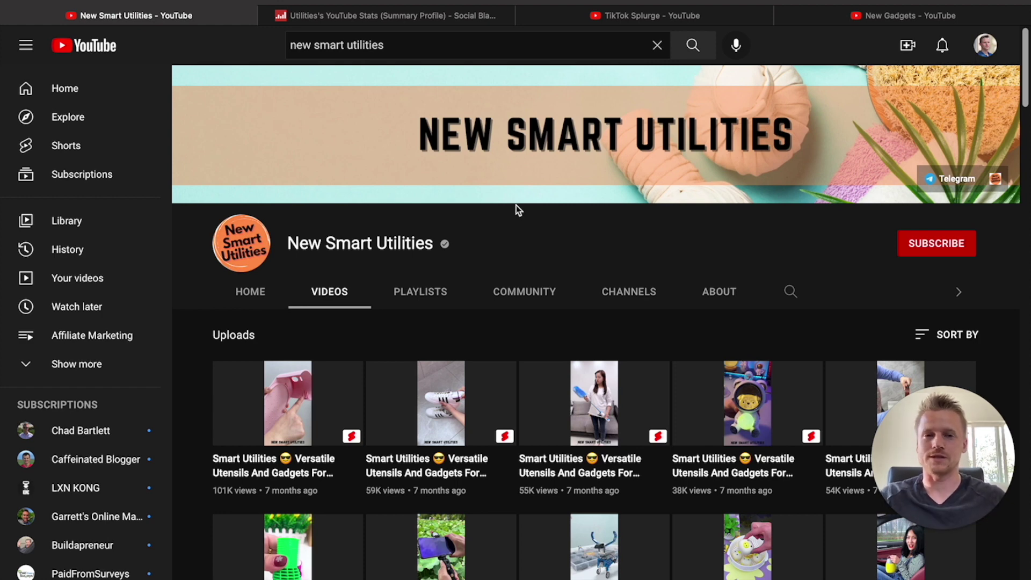
Show all videos of the TikTok Splurge channel and compare their view counts
click(615, 16)
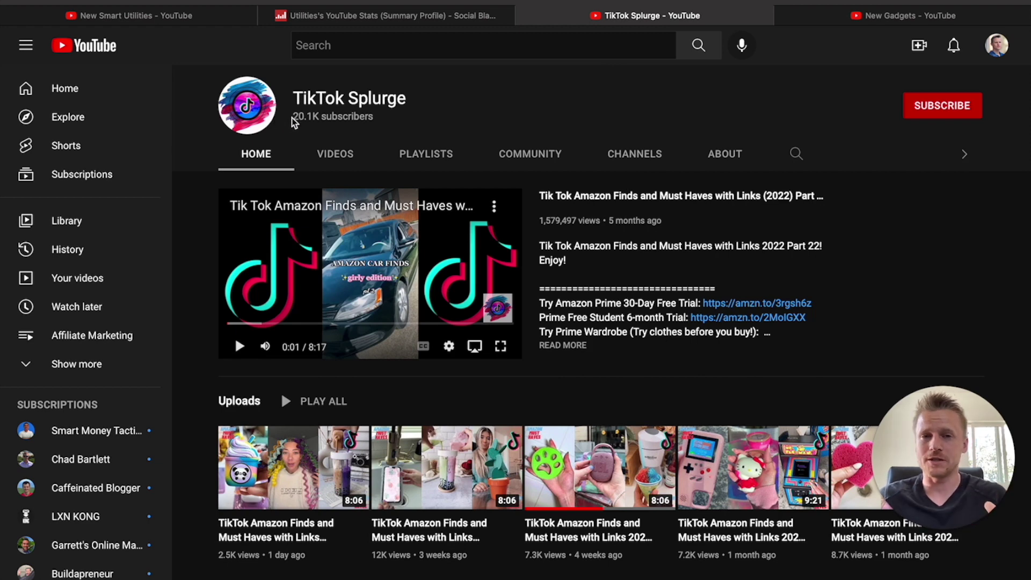
click(332, 153)
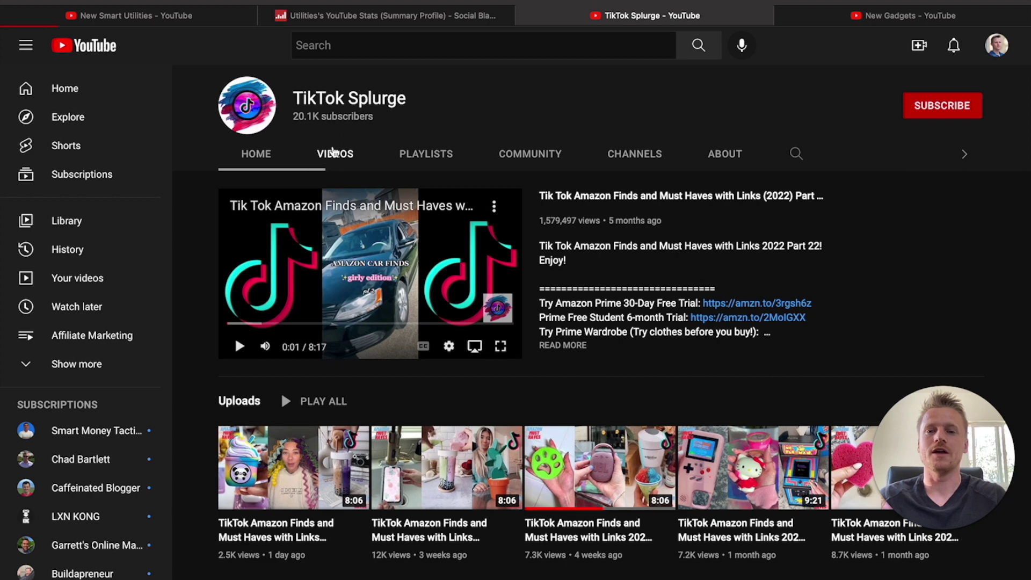
scroll(497, 451, down, 1)
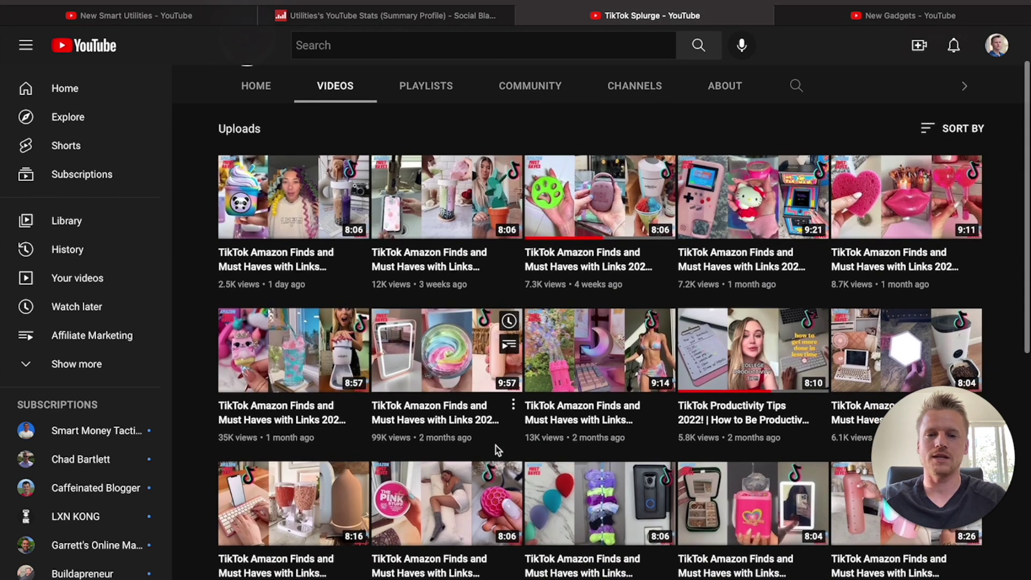
scroll(496, 451, down, 1)
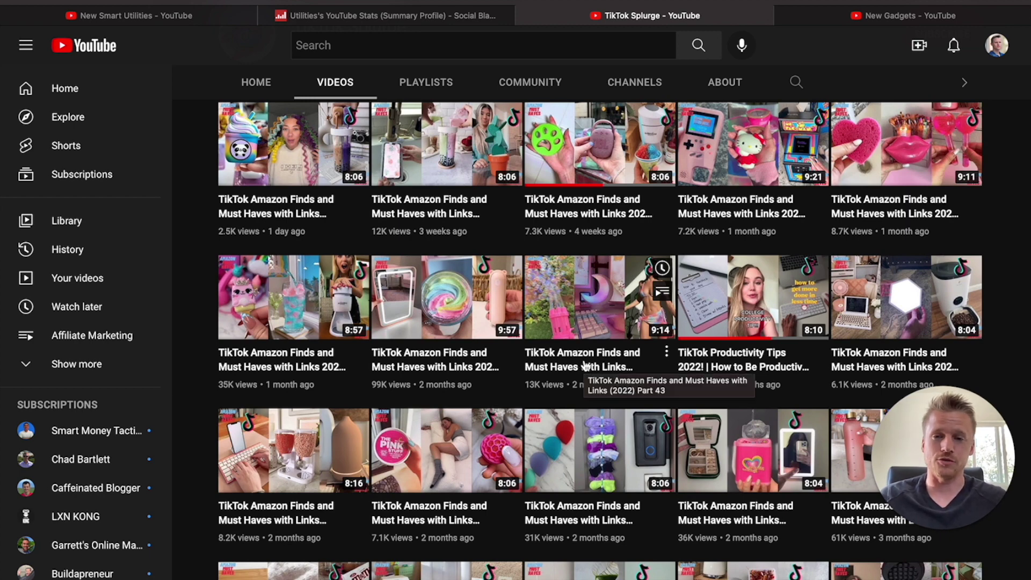
scroll(586, 365, down, 1)
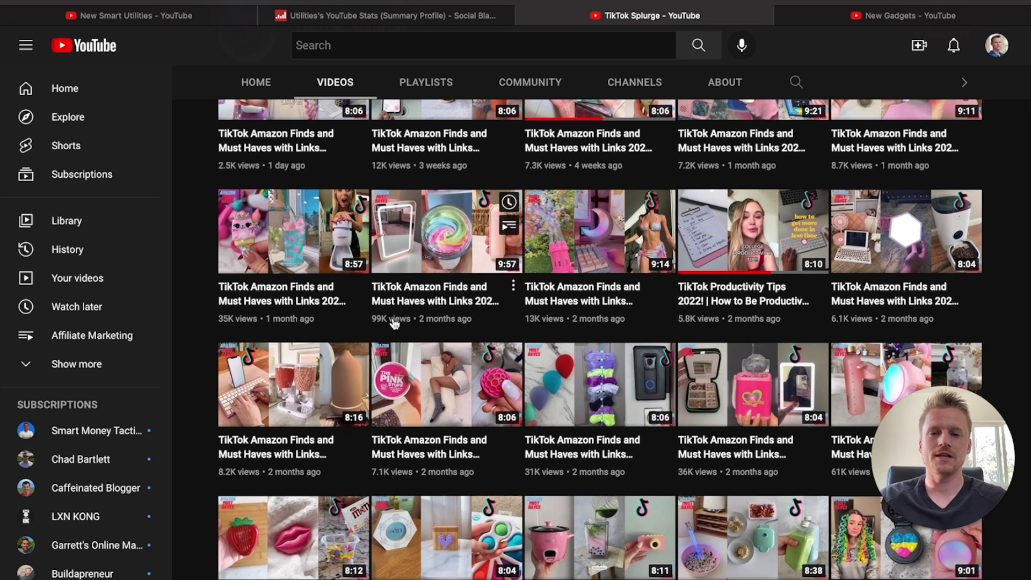
Open "TikTok Amazon Finds and Must Haves with Links 2022 Part 44", pause it and examine the product links in its full description
click(411, 306)
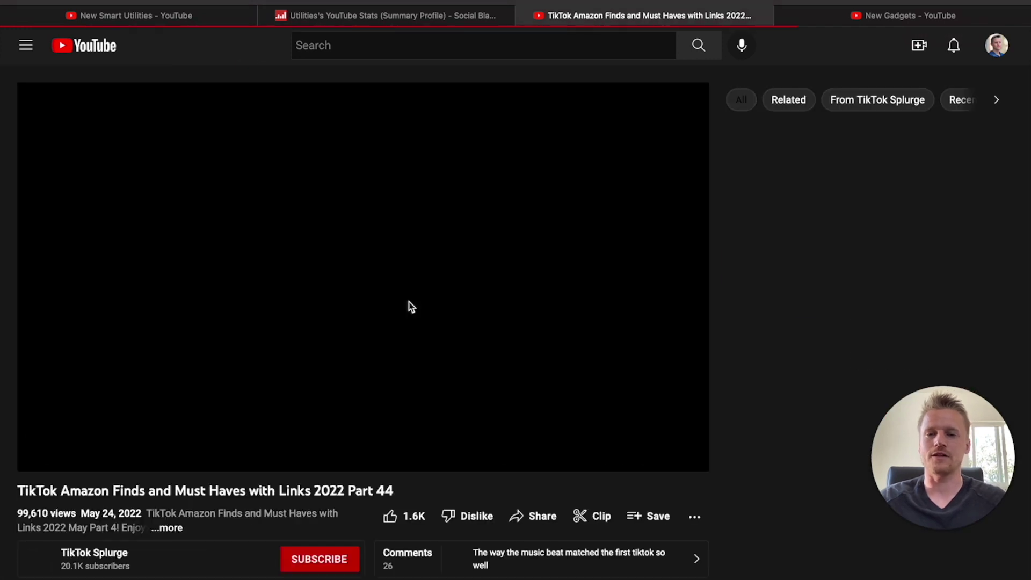
click(408, 302)
scroll(407, 301, down, 3)
click(169, 367)
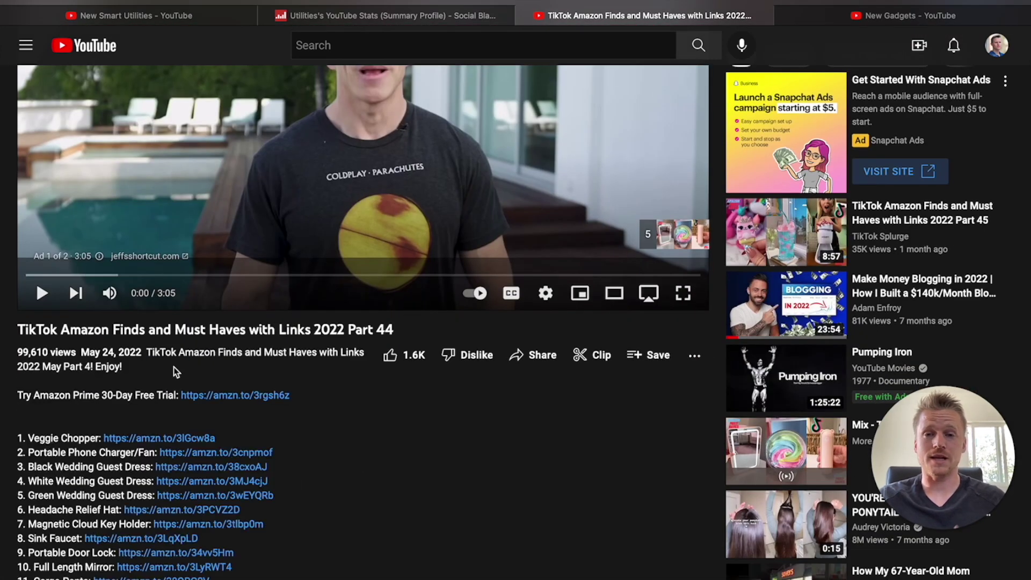
scroll(382, 419, down, 2)
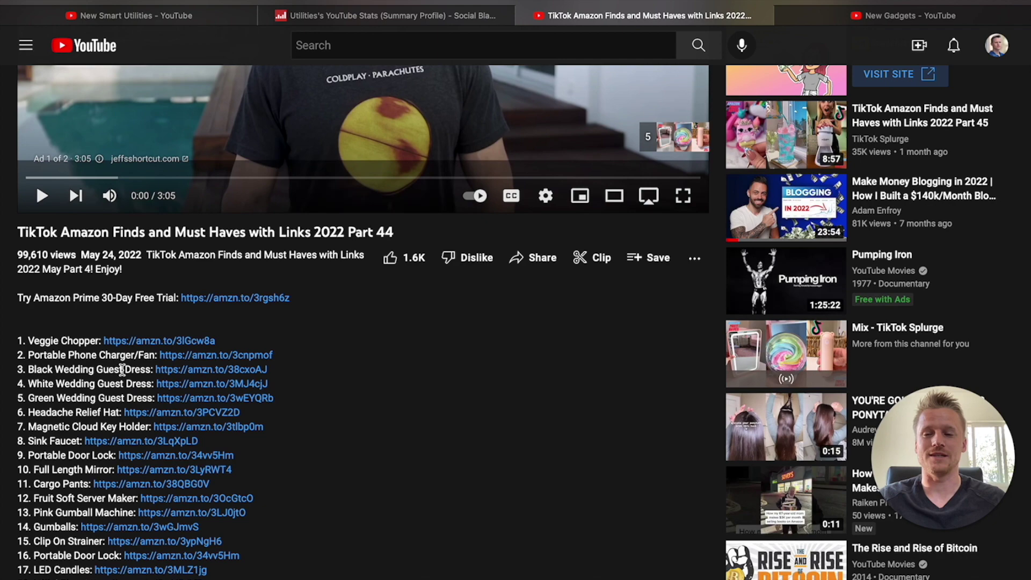
scroll(118, 540, down, 2)
scroll(118, 540, down, 5)
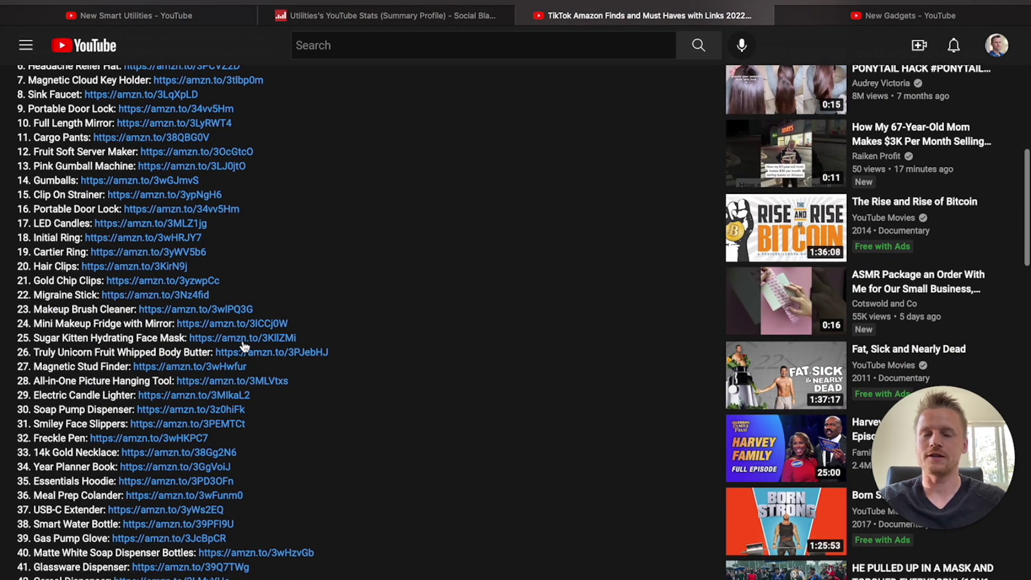
scroll(244, 346, up, 10)
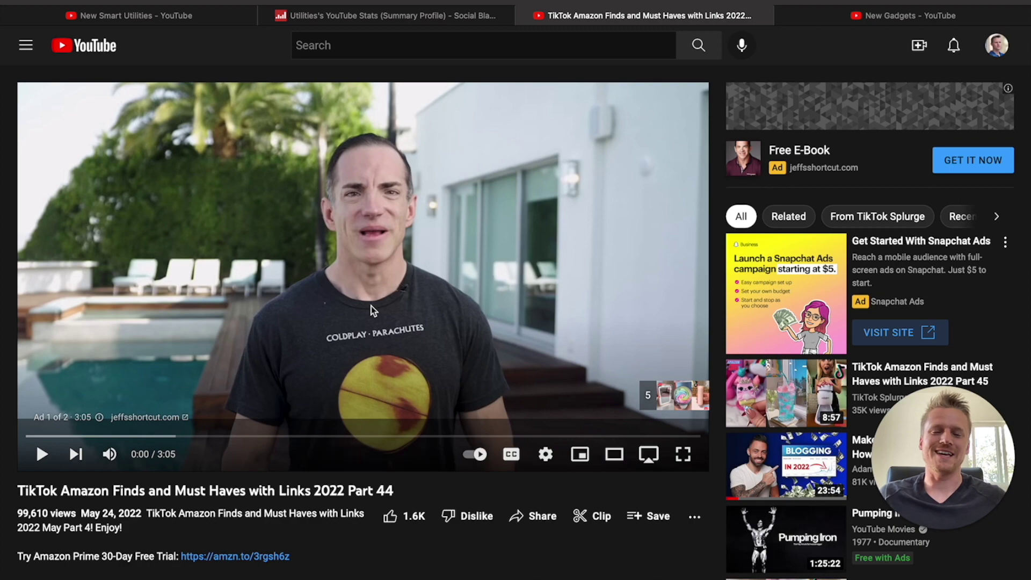
Review TikTok Splurge's uploads, video views and estimated monthly earnings on Social Blade
scroll(372, 306, down, 3)
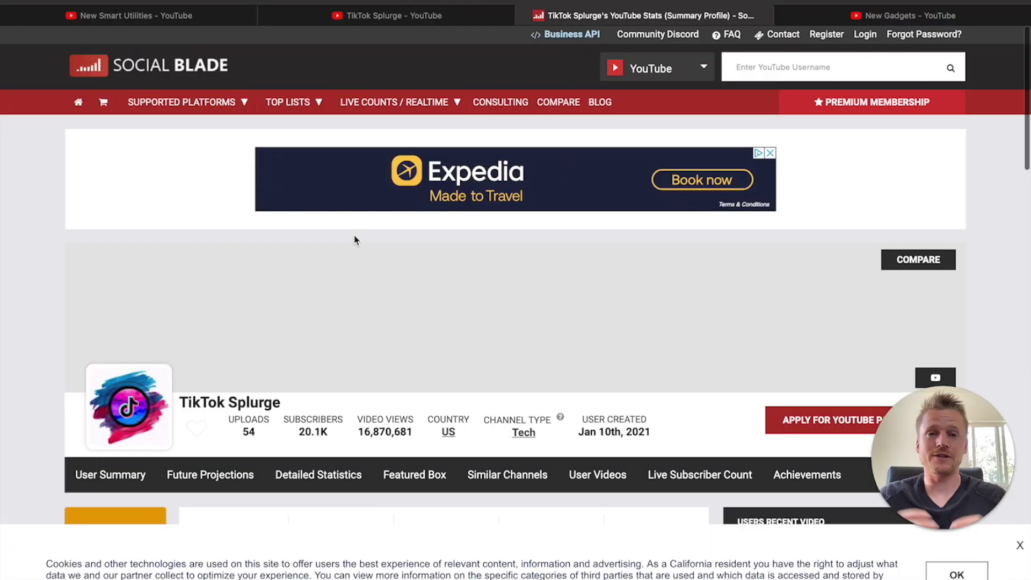
scroll(354, 240, down, 2)
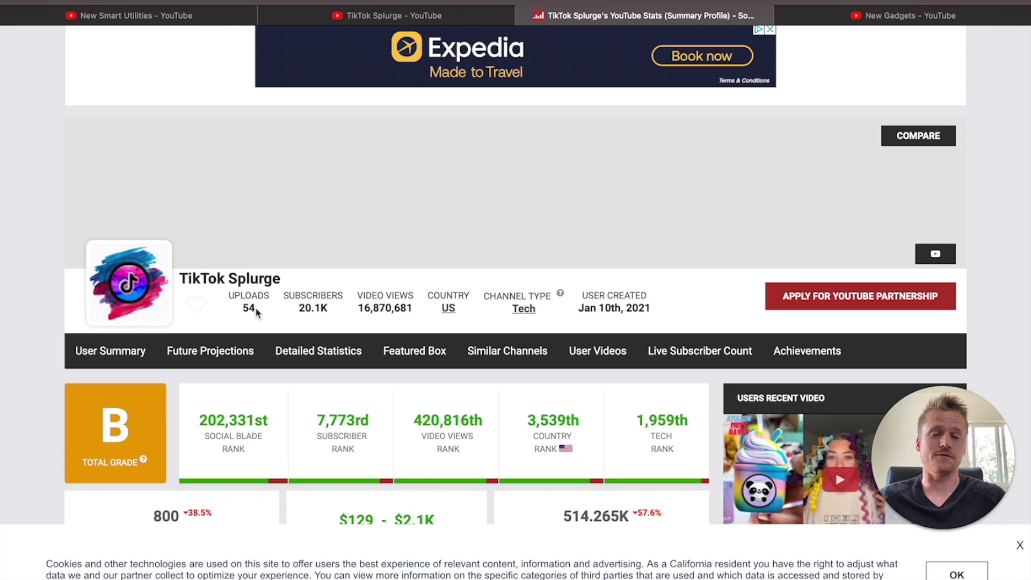
scroll(257, 312, down, 3)
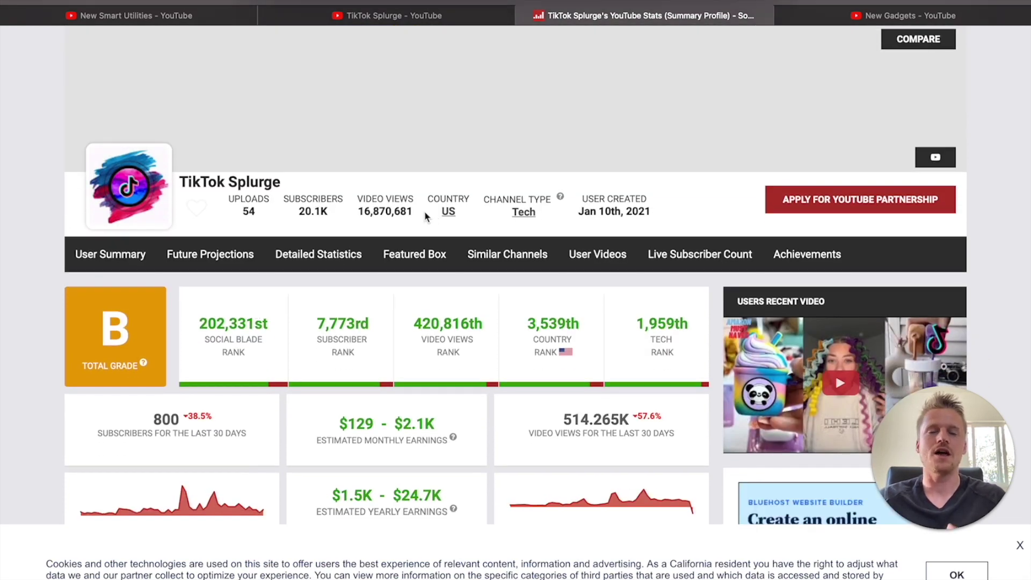
scroll(422, 217, down, 3)
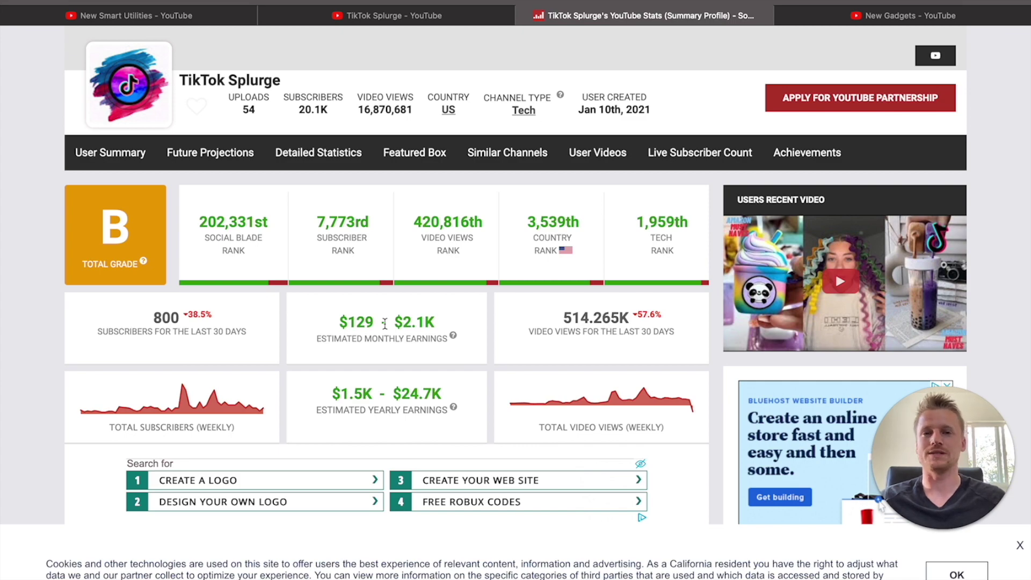
Switch to the New Gadgets channel on YouTube and look through the uploads and Shorts on its home page
key(ctrl+Tab)
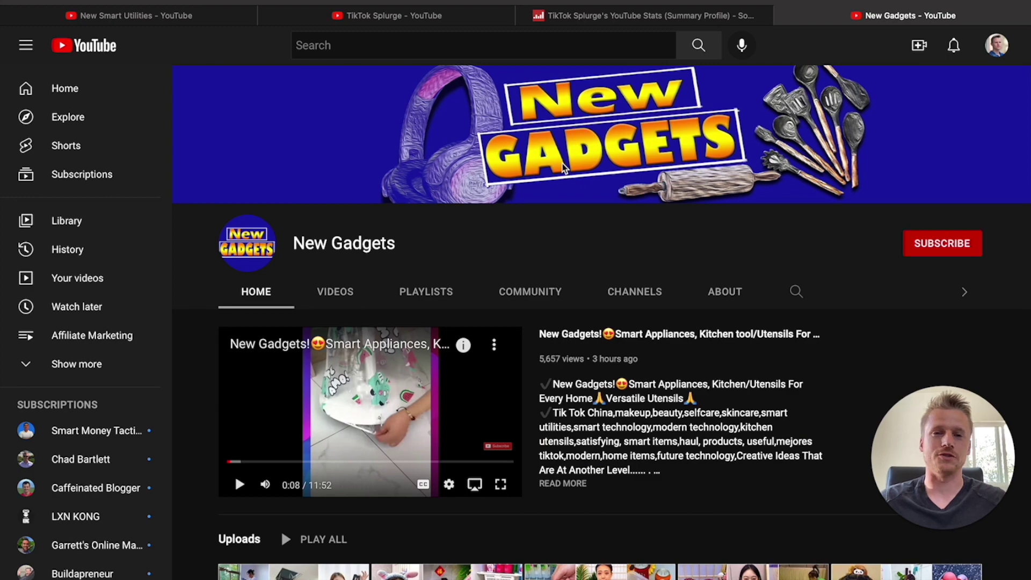
scroll(231, 490, down, 5)
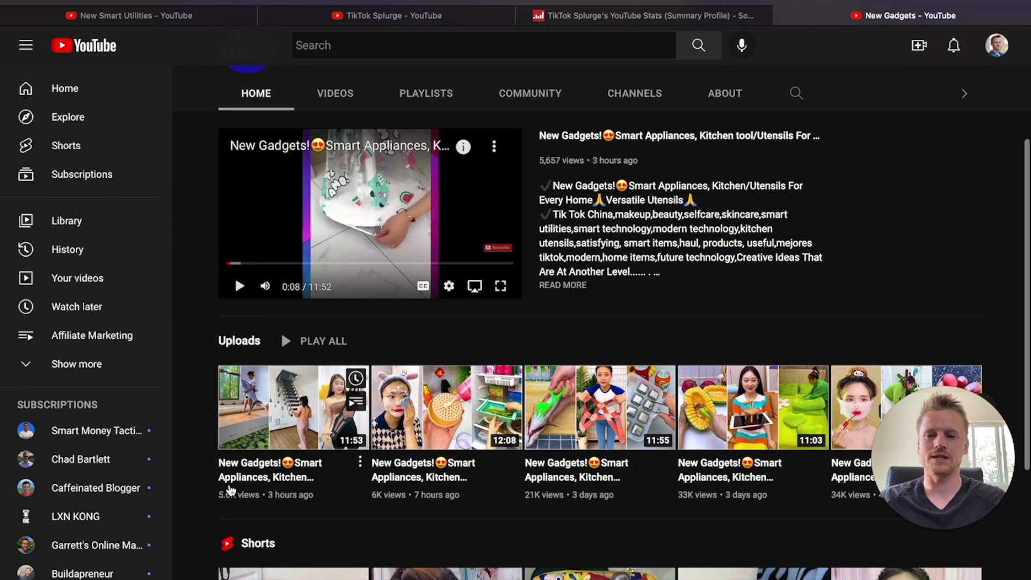
scroll(357, 441, down, 2)
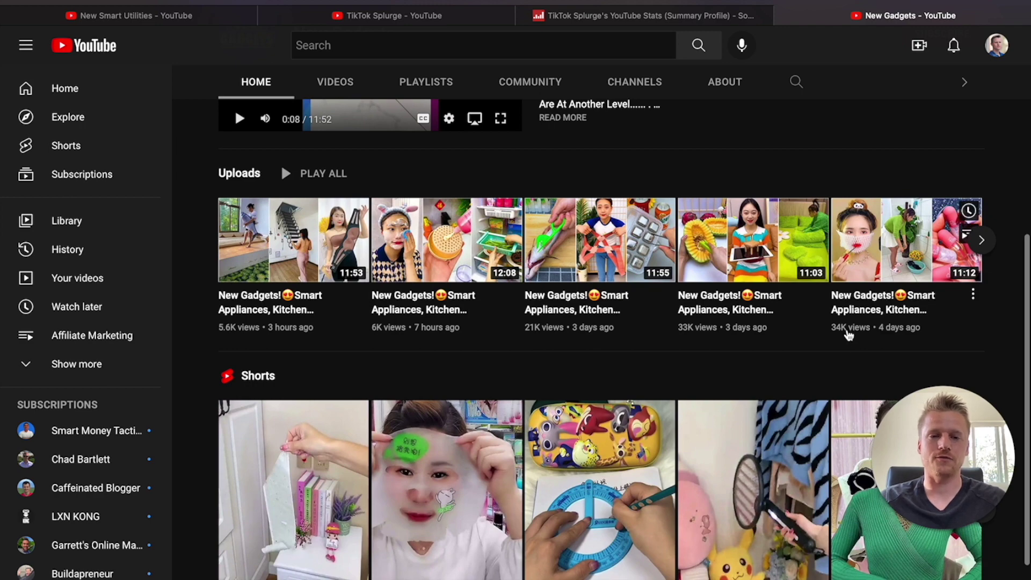
scroll(695, 333, down, 2)
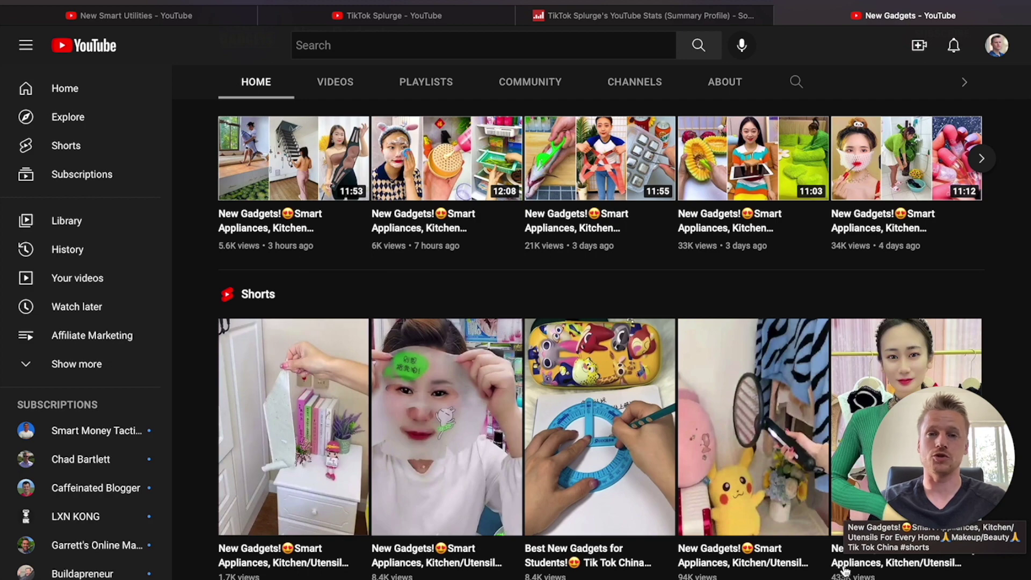
scroll(844, 569, up, 10)
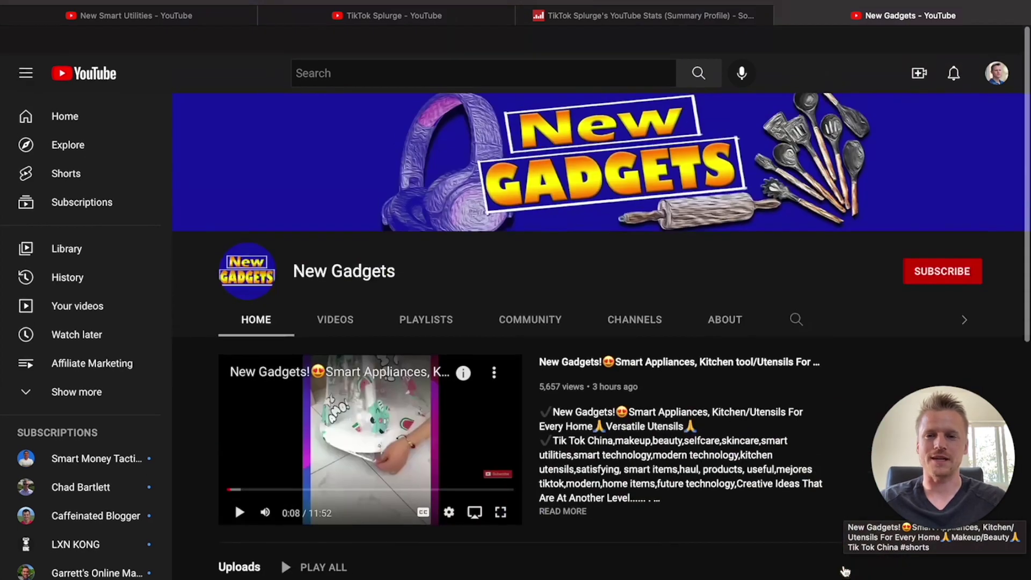
Show the New Gadgets channel's full video list and examine its recent uploads and their view counts
click(343, 303)
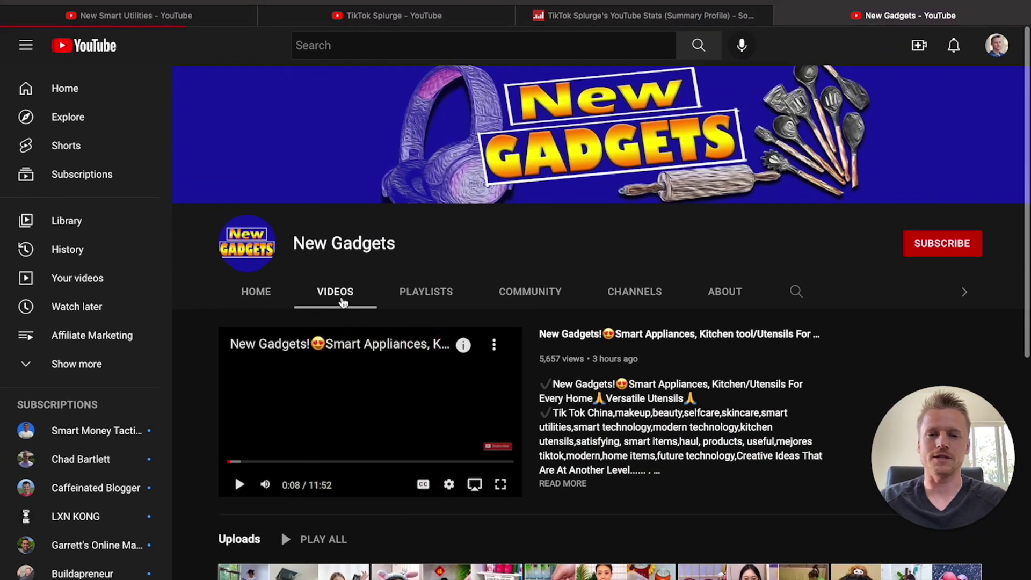
scroll(539, 336, down, 2)
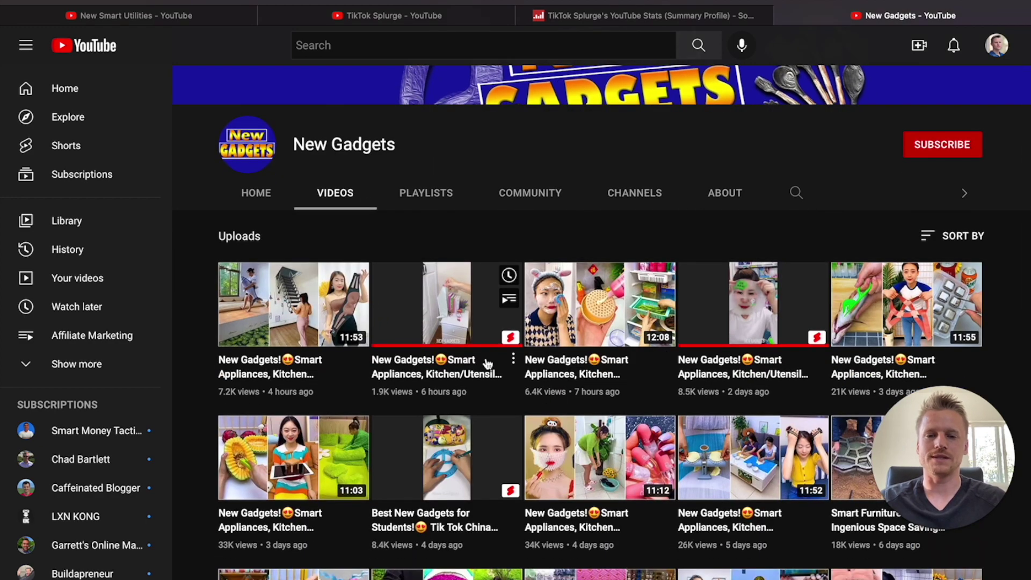
scroll(515, 371, down, 2)
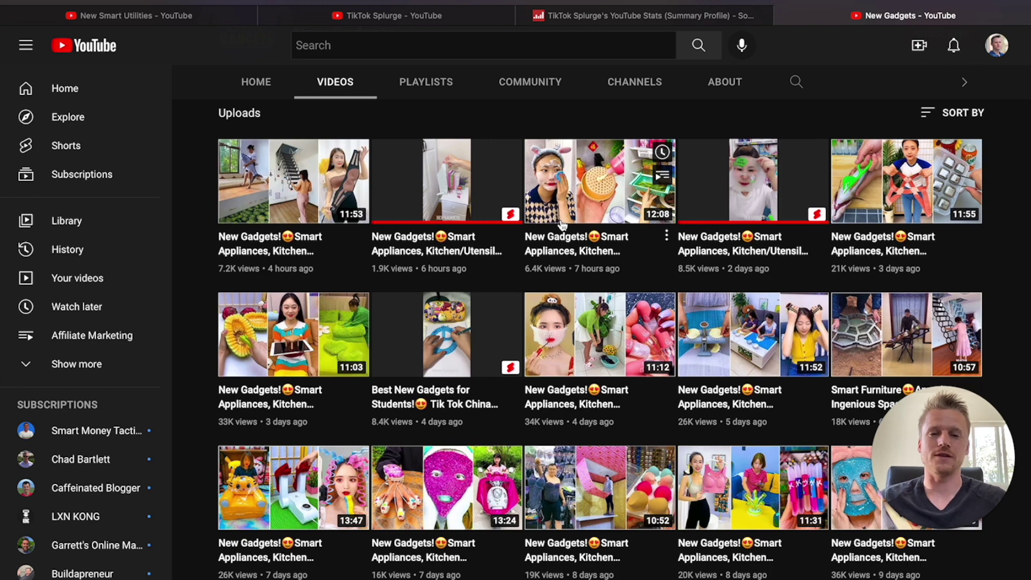
scroll(585, 417, down, 2)
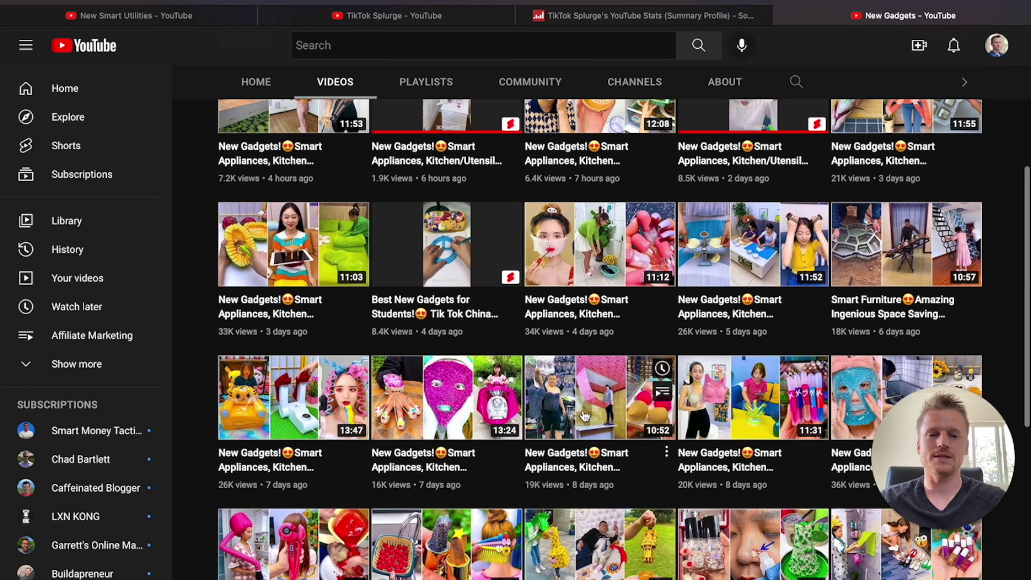
Open the New Gadgets video #1118, examine the Amazon product links in its description and return to the channel's video list
click(584, 317)
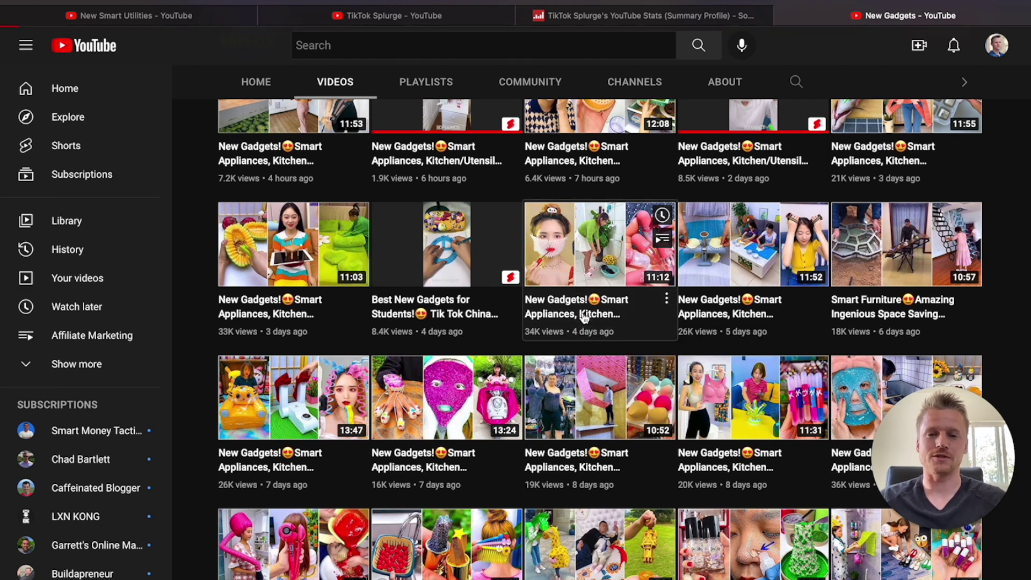
scroll(267, 510, down, 6)
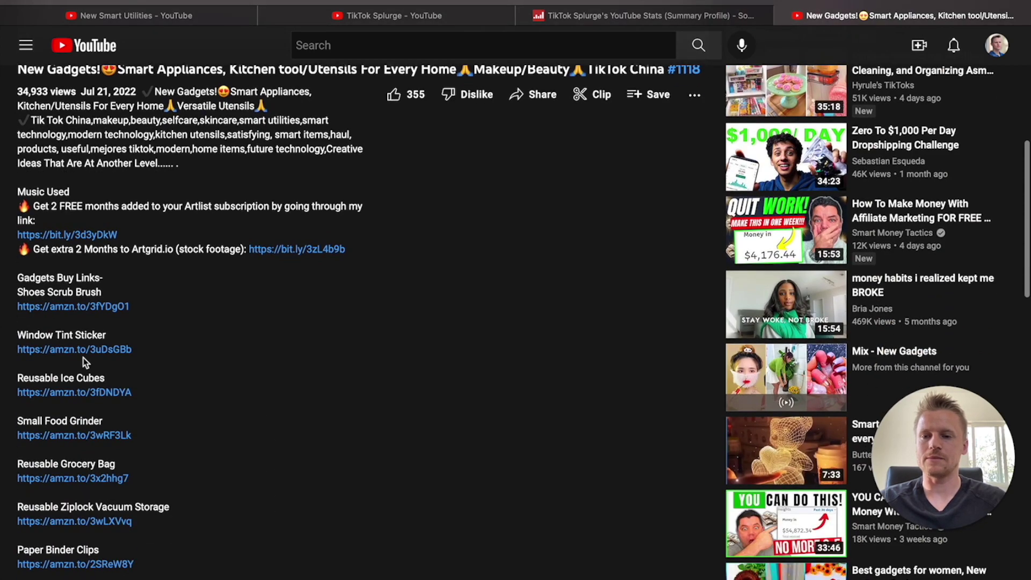
scroll(83, 357, down, 2)
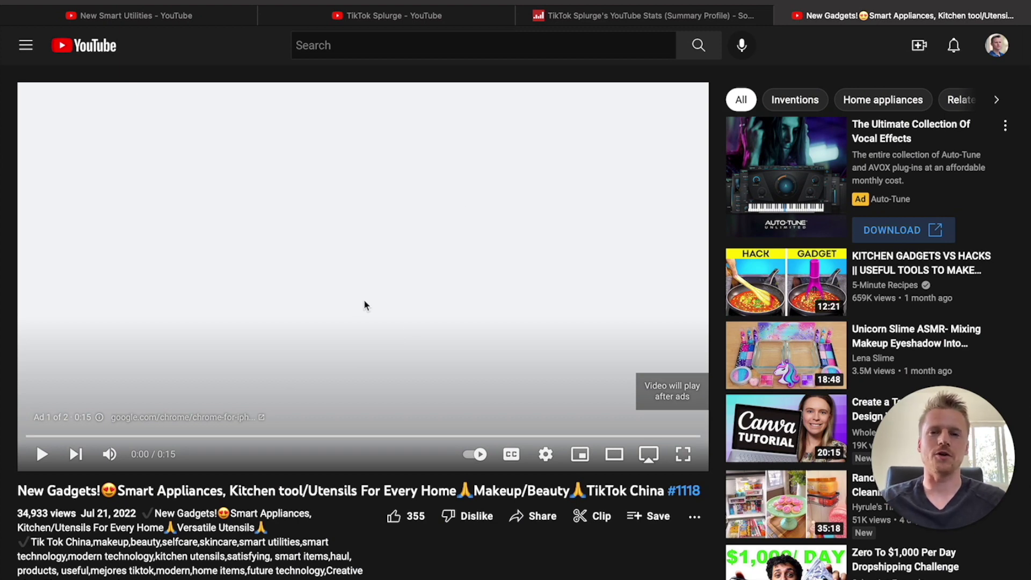
key(alt+Left)
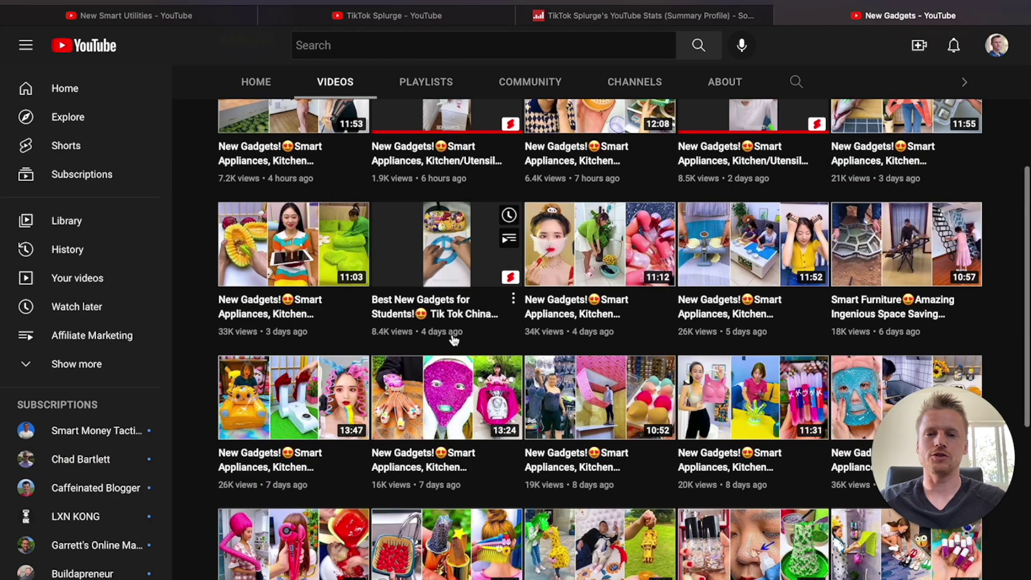
Look over the New Gadgets channel's most recent uploads, comparing Shorts and full-length videos
scroll(610, 333, up, 6)
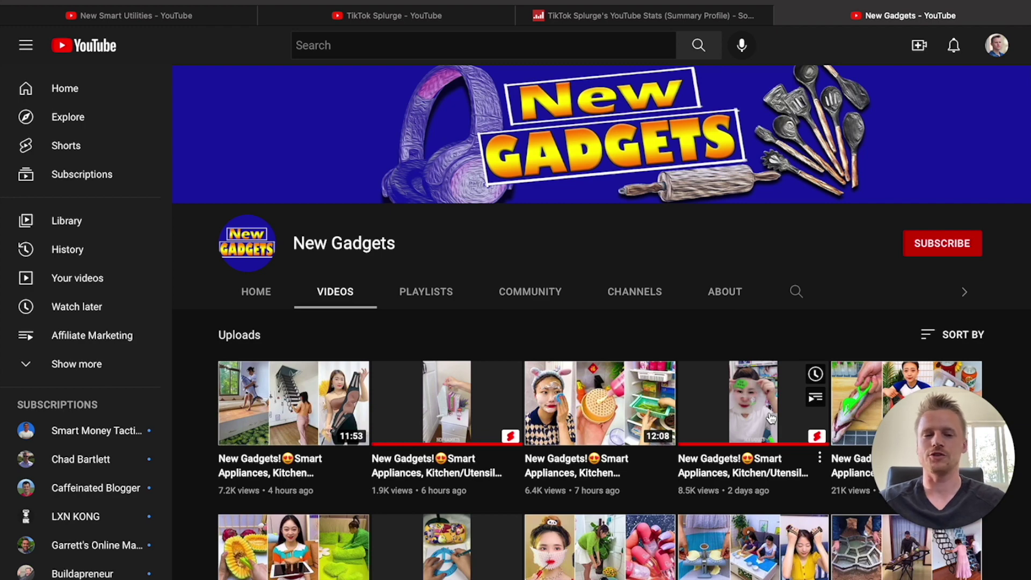
scroll(706, 407, down, 1)
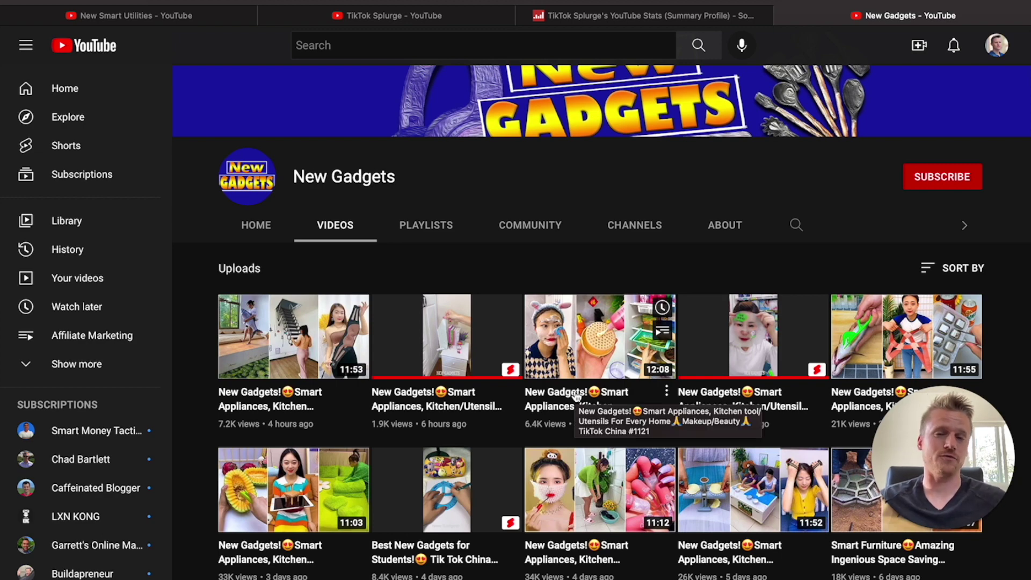
scroll(576, 395, down, 2)
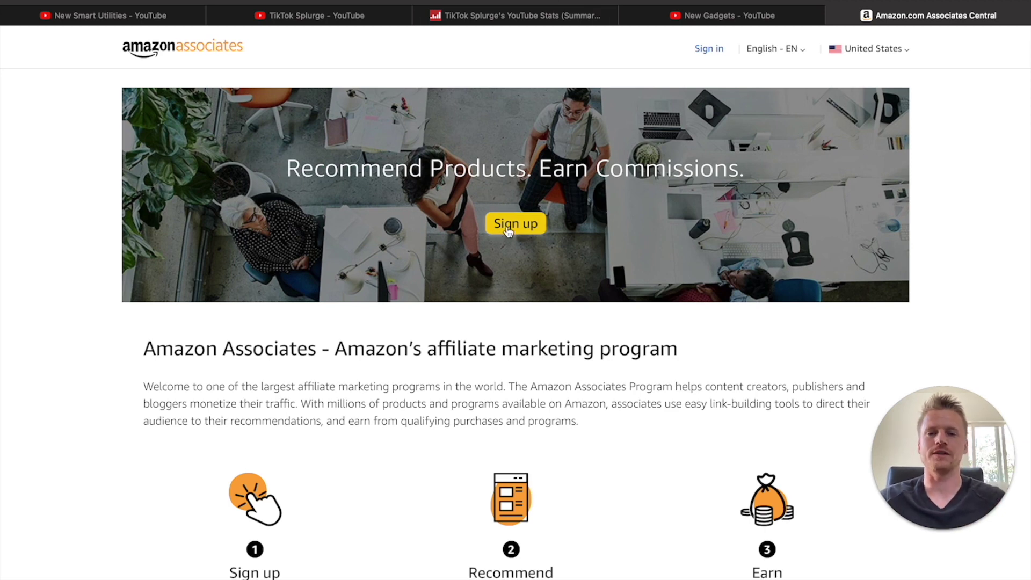
Review how the Amazon Associates affiliate program works, including its sign-up, recommend and earn sections
scroll(522, 427, down, 5)
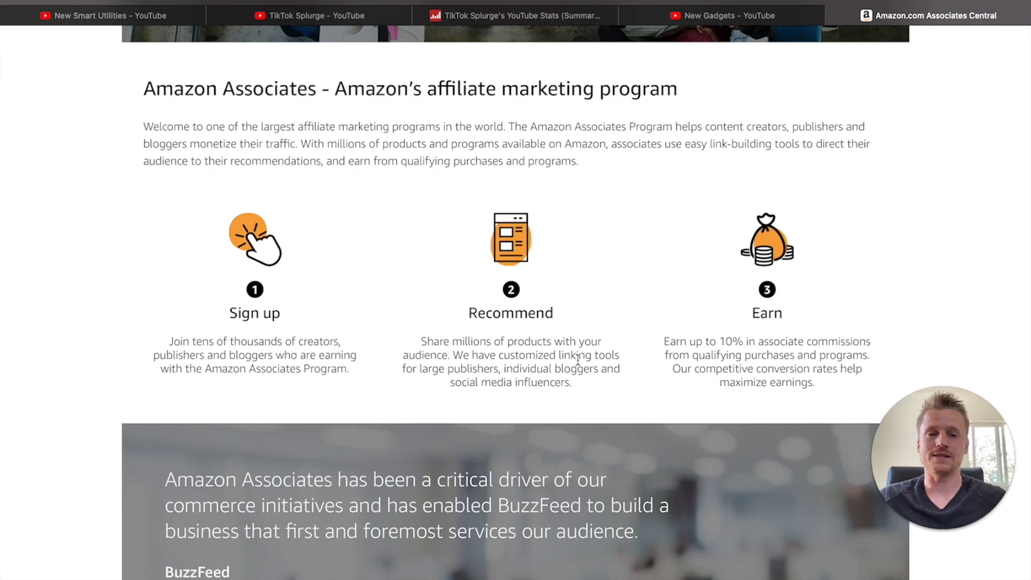
drag(720, 340, 885, 346)
click(792, 371)
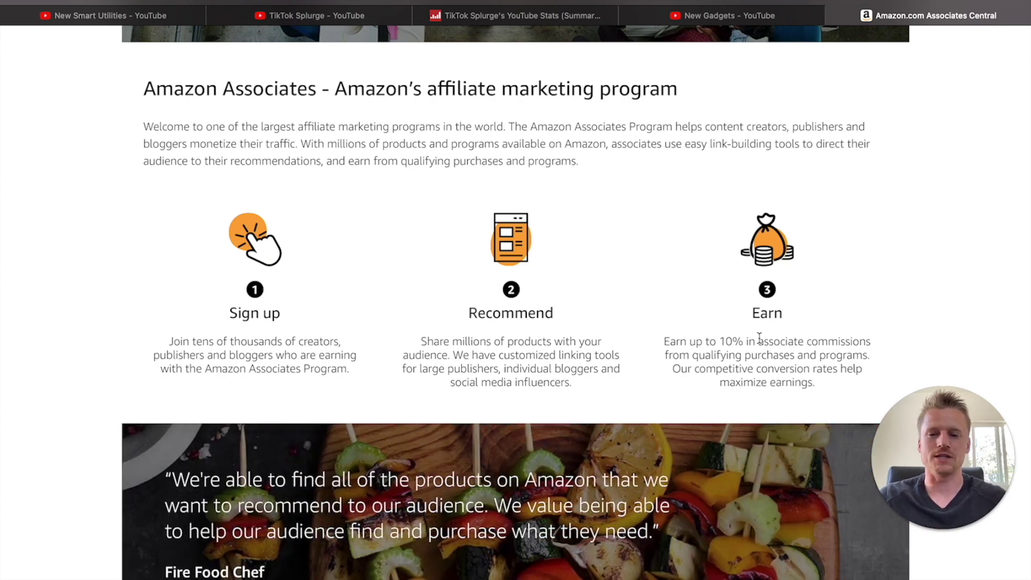
scroll(759, 336, up, 5)
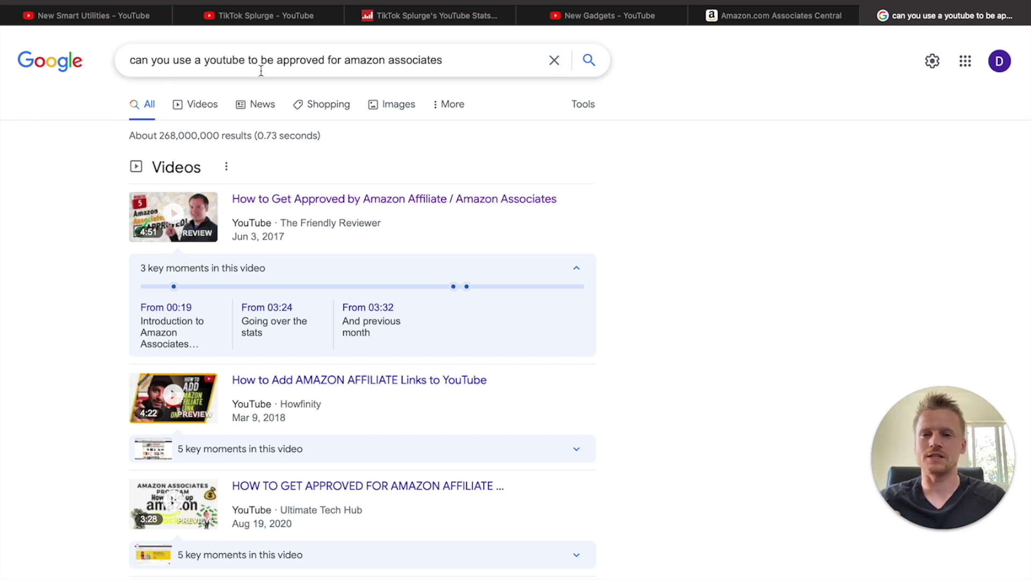
Read the Google answer to "Can I use YouTube for Amazon affiliate?" and go back to the Amazon Associates page
scroll(225, 274, down, 8)
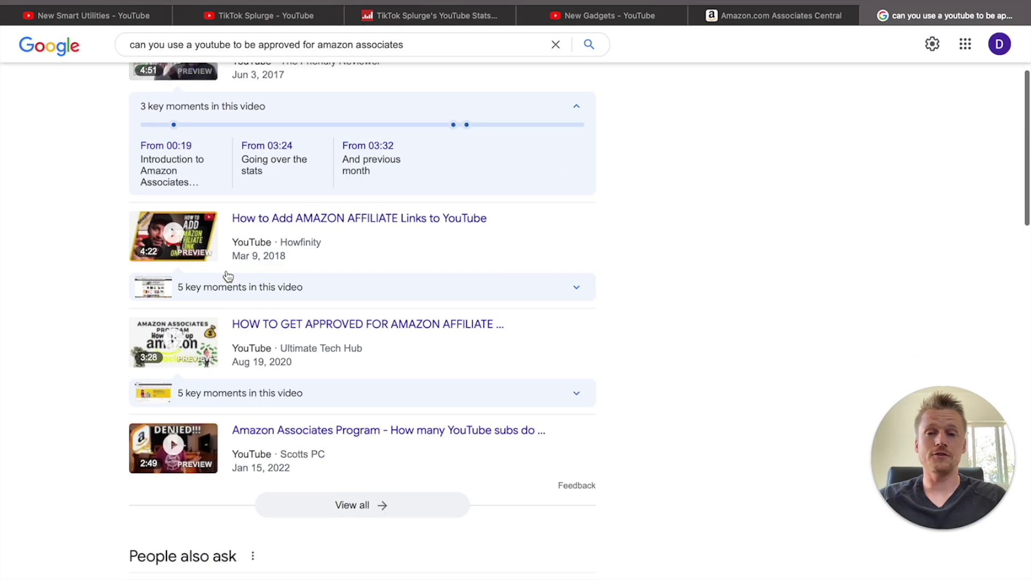
click(265, 316)
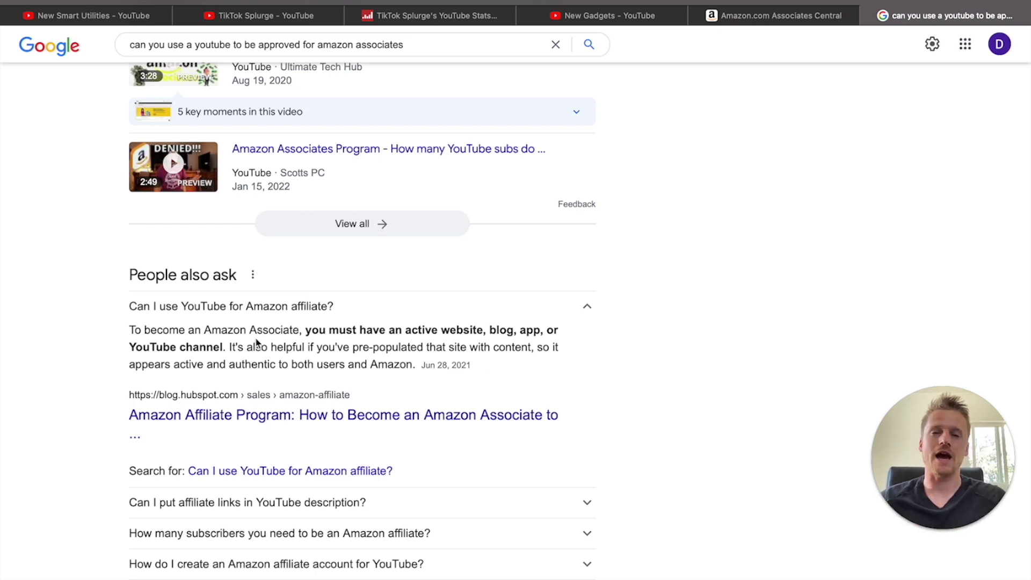
click(781, 15)
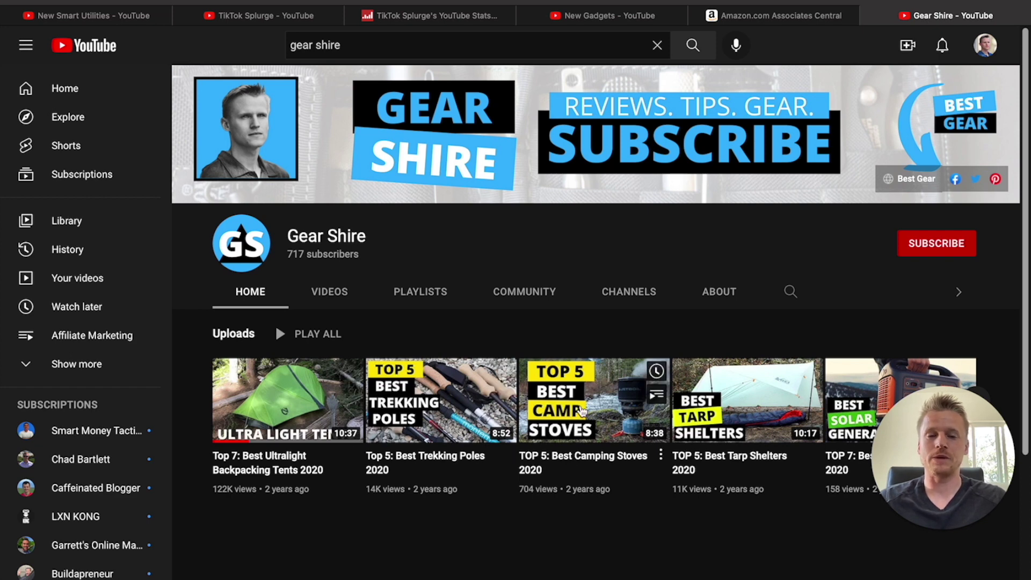
Glance over the Gear Shire channel's uploads on YouTube and browse TikTok's video results for "amazon gadgets"
scroll(579, 408, down, 1)
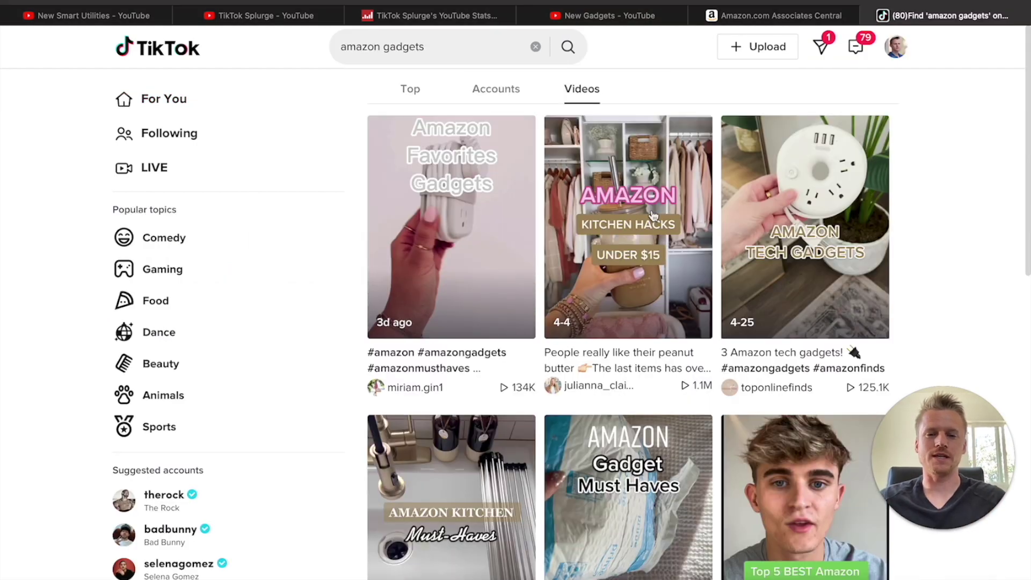
scroll(718, 390, down, 4)
scroll(719, 390, down, 10)
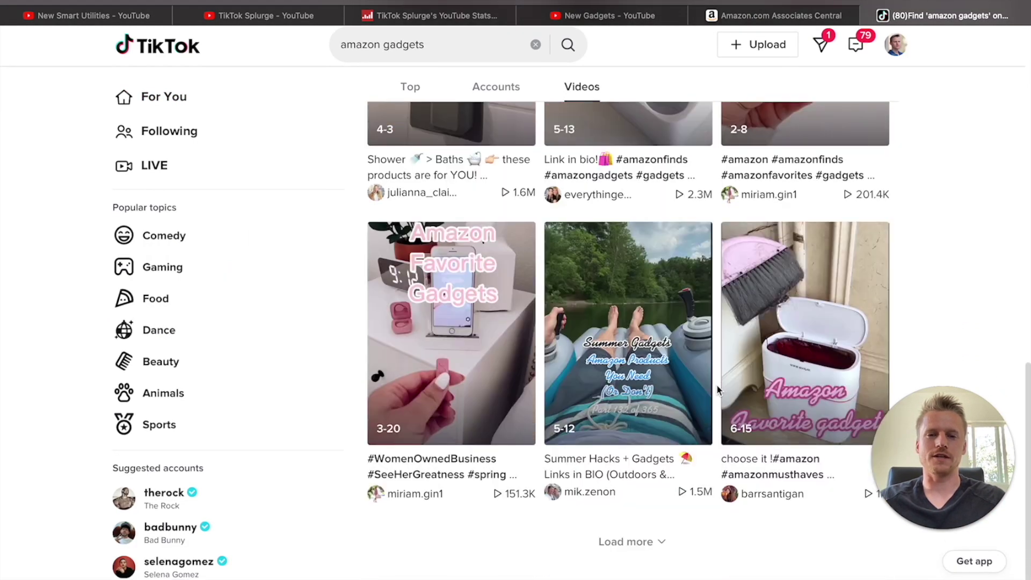
scroll(719, 390, up, 12)
scroll(717, 390, up, 2)
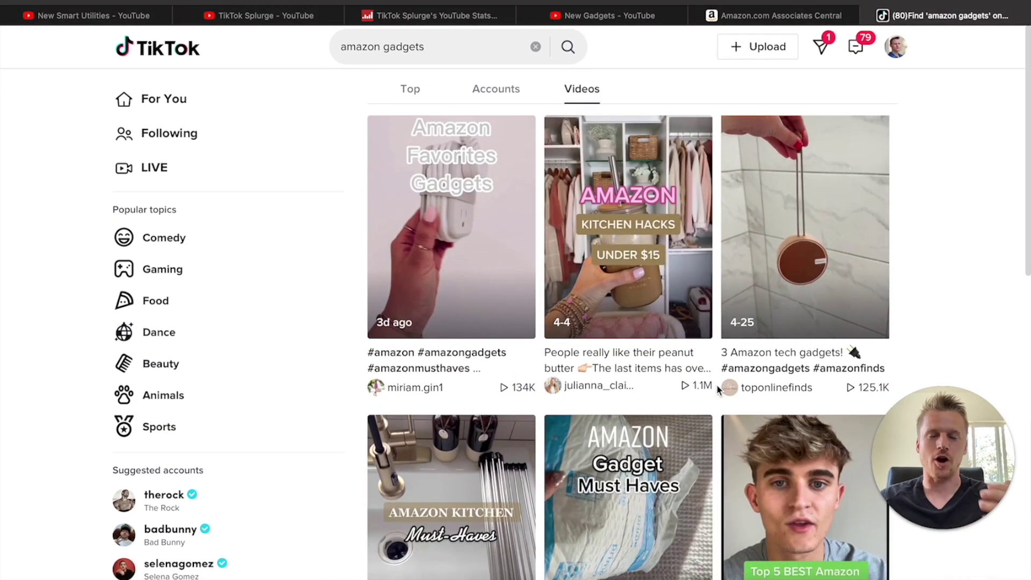
Open the toponlinefinds TikTok "3 Amazon tech gadgets!", pause it and copy its video link
click(791, 275)
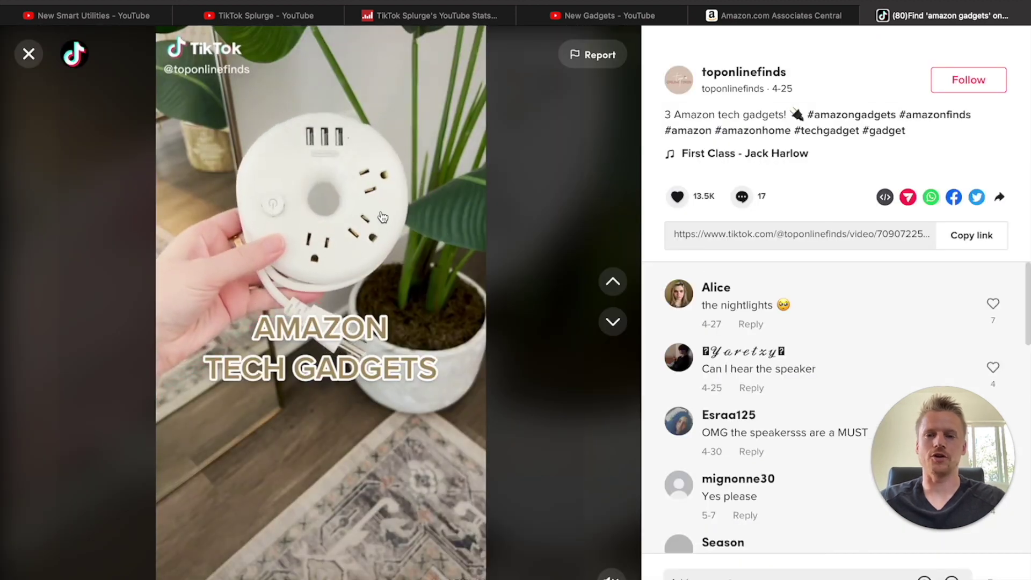
key(space)
click(972, 235)
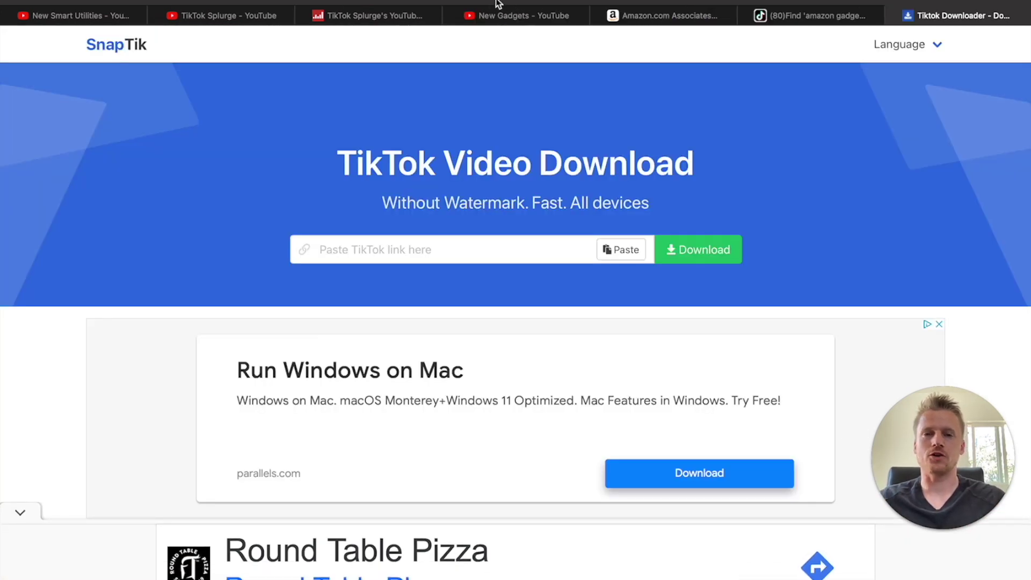
Download the copied TikTok video without watermark through SnapTik in Full HD and dismiss the pop-up ad
click(473, 246)
key(super+v)
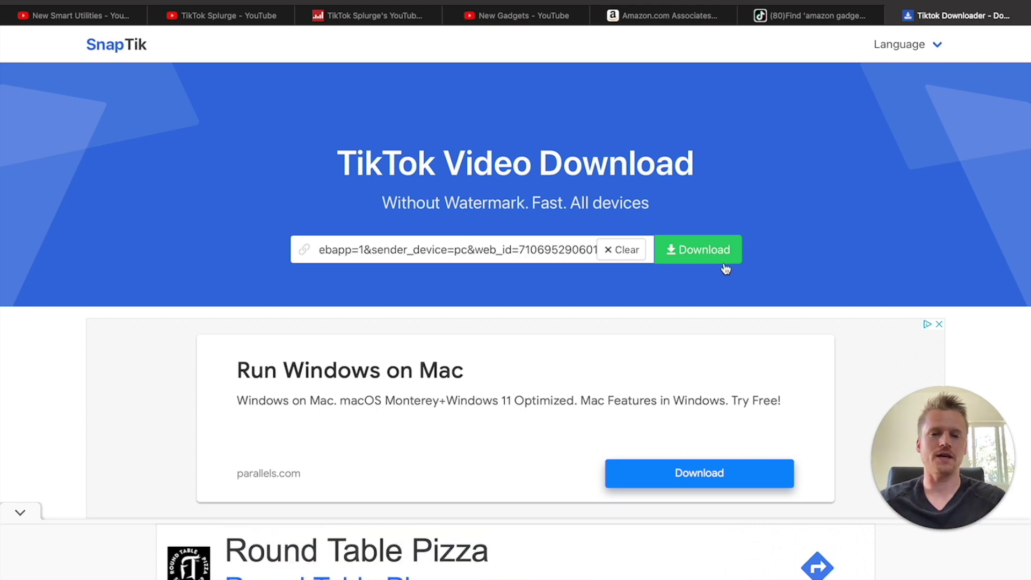
click(702, 256)
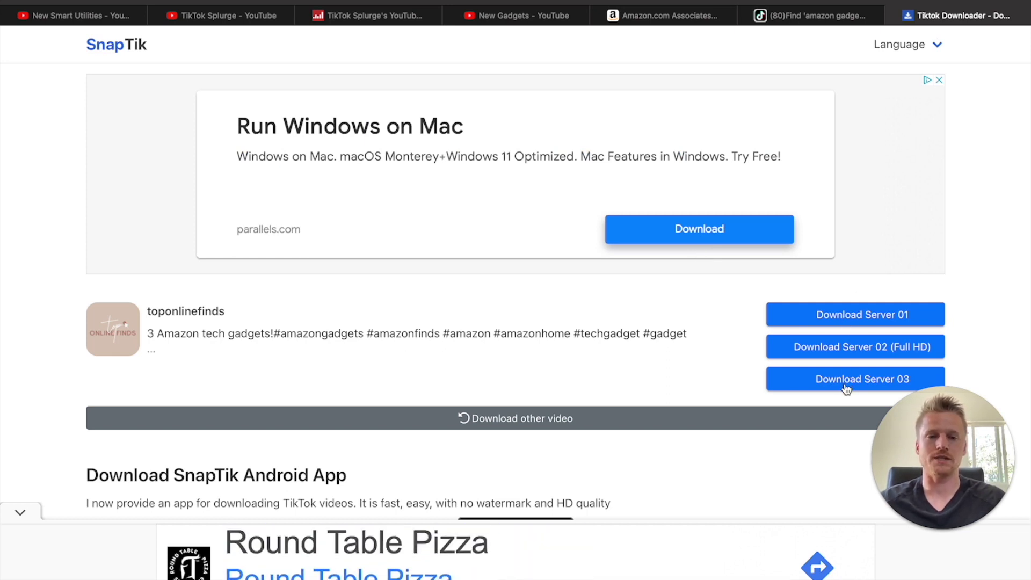
click(857, 358)
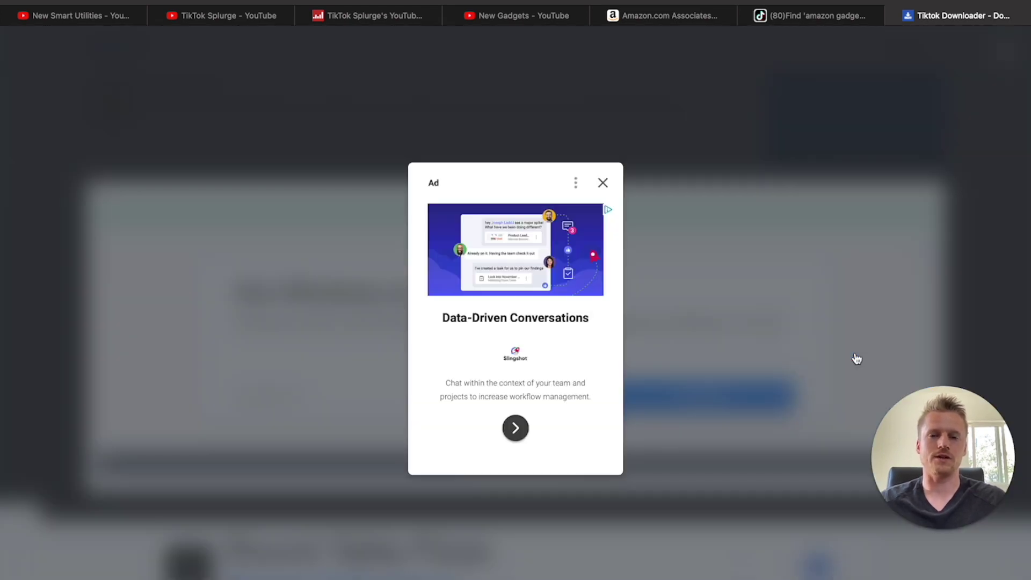
click(601, 184)
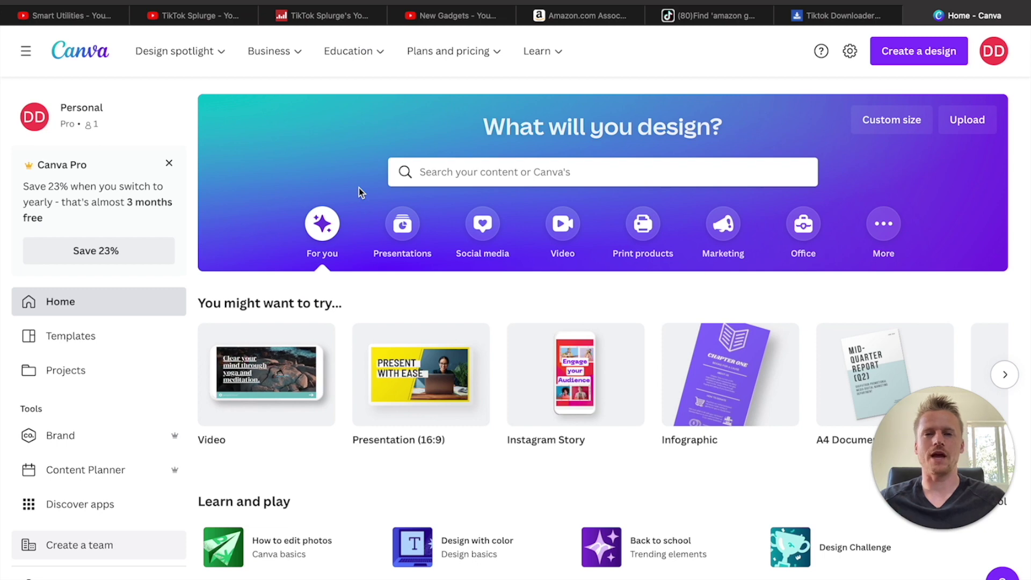
Search Canva for "youtube short" and create a blank YouTube Shorts design
click(523, 170)
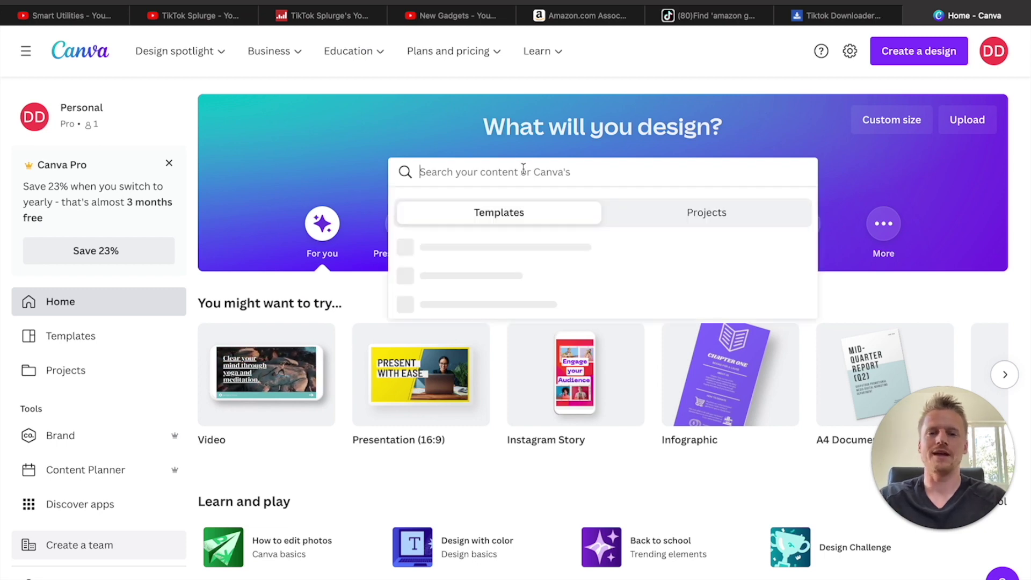
text(youtube s)
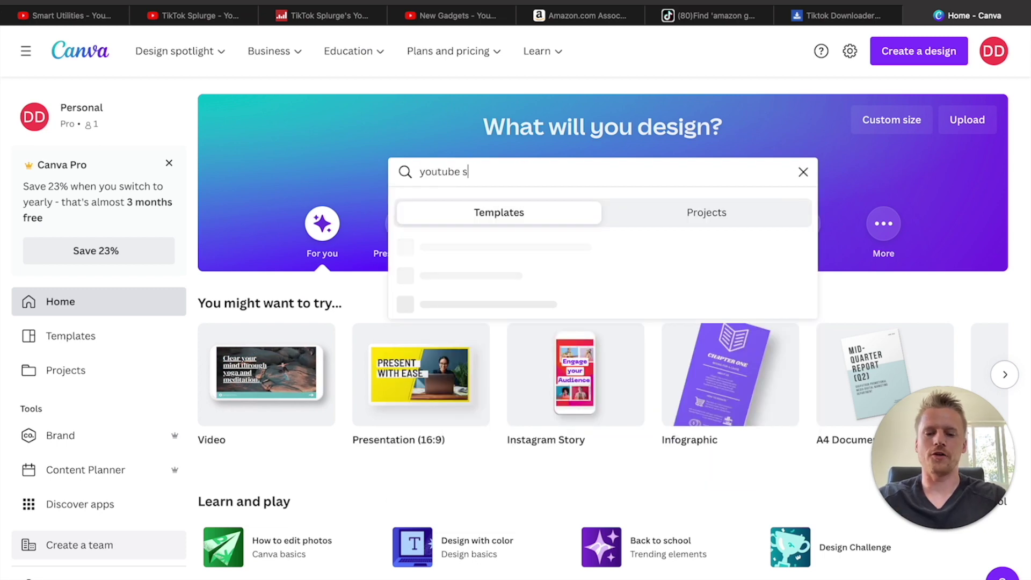
text(hort)
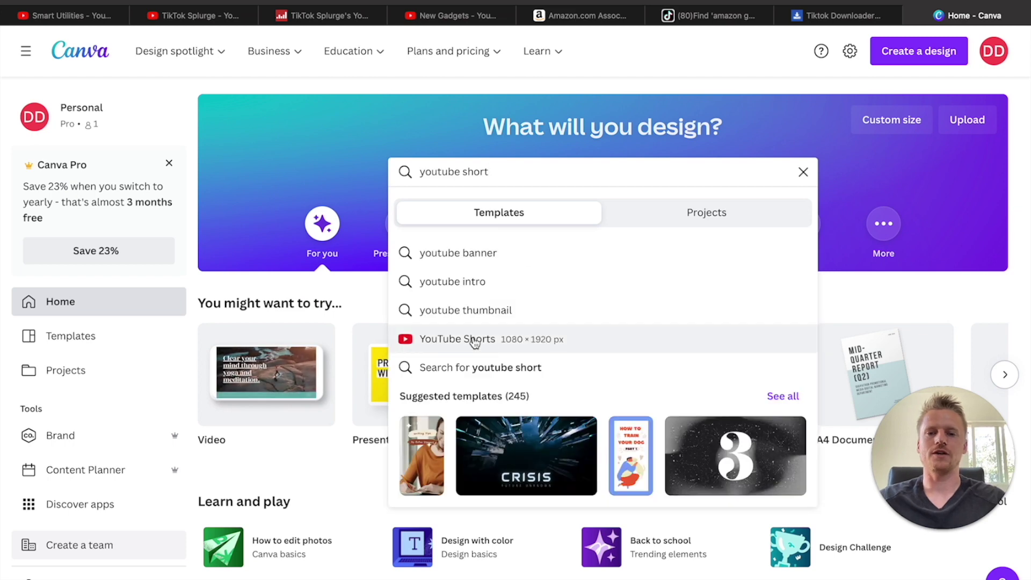
click(474, 339)
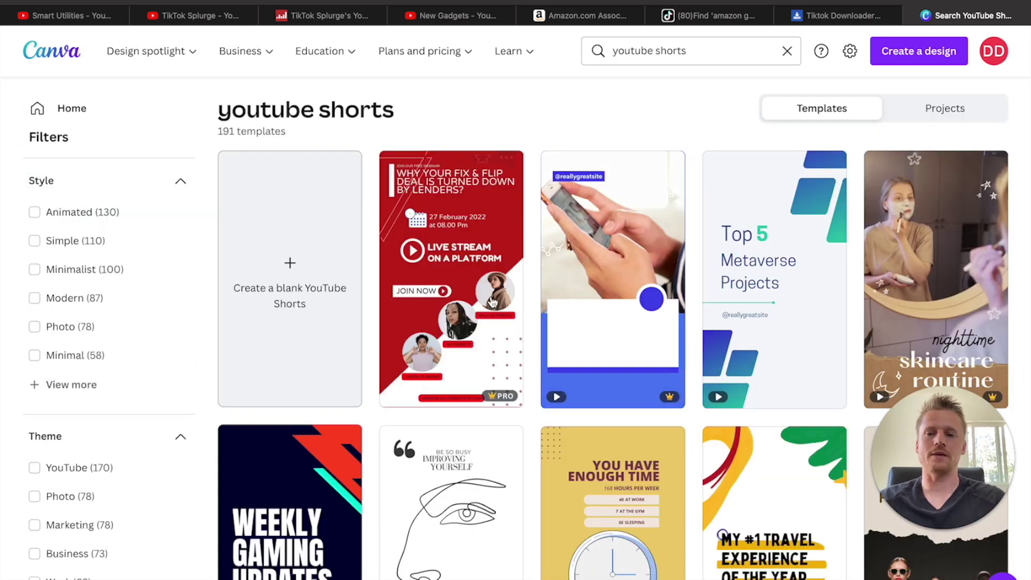
click(302, 305)
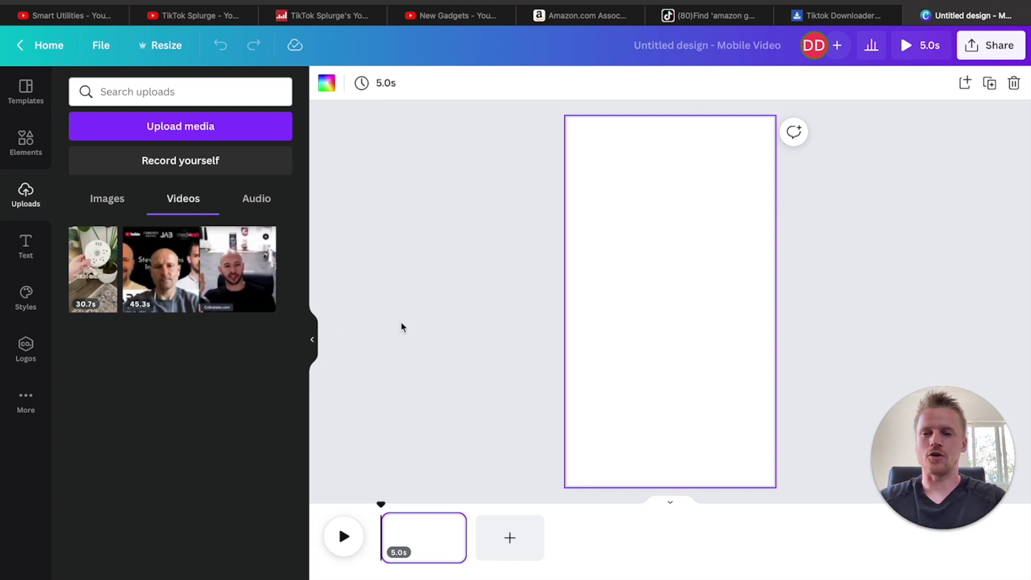
Place the uploaded 30.7 s gadget video on the page and enlarge it to about 1,094 × 1,919 to cover the whole canvas
drag(93, 268, 617, 218)
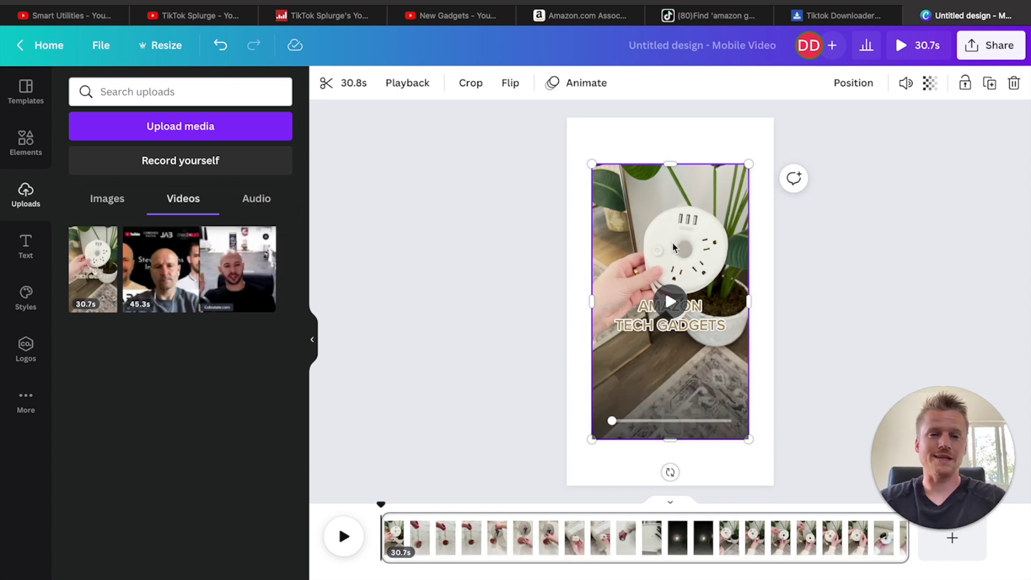
drag(749, 164, 698, 173)
drag(750, 452, 774, 485)
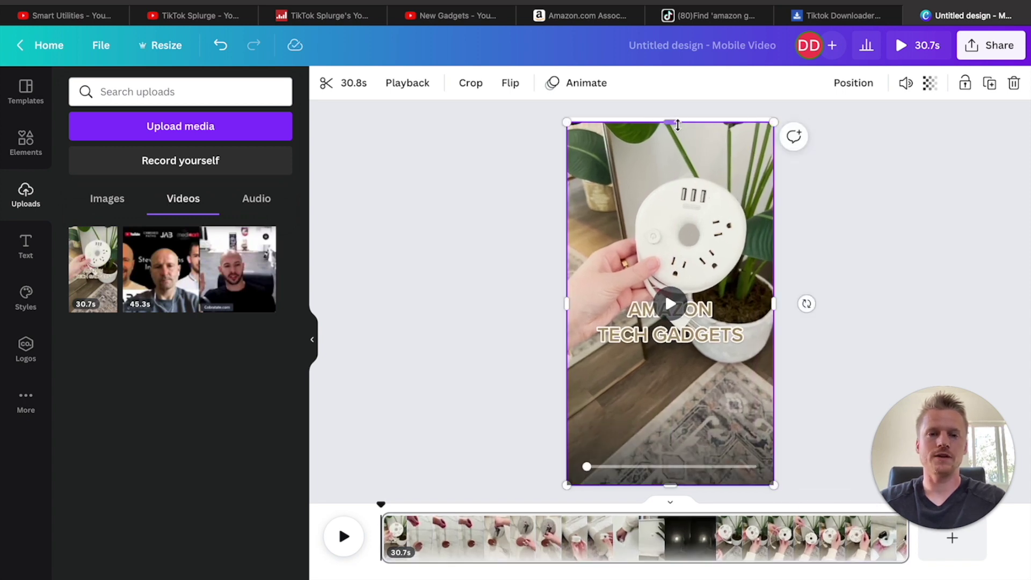
drag(773, 123, 775, 119)
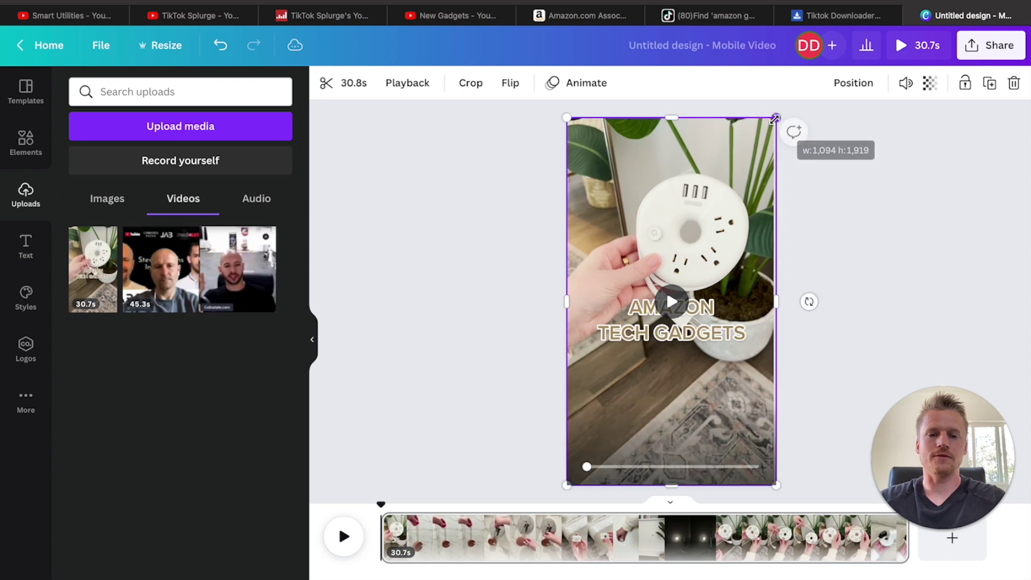
click(472, 367)
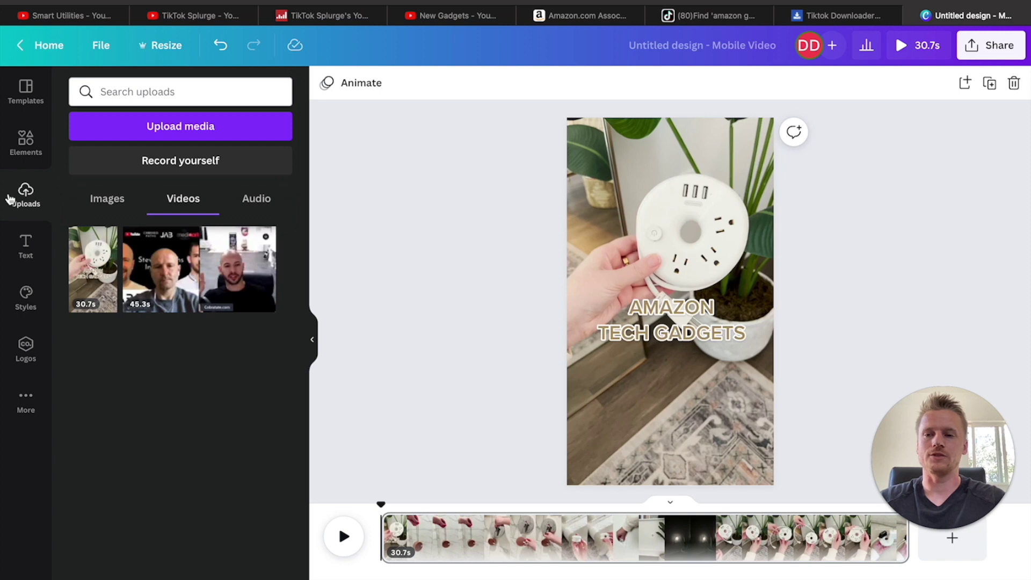
Add a square shape and stretch it into a wide rectangle covering the video's "AMAZON TECH GADGETS" caption
click(26, 254)
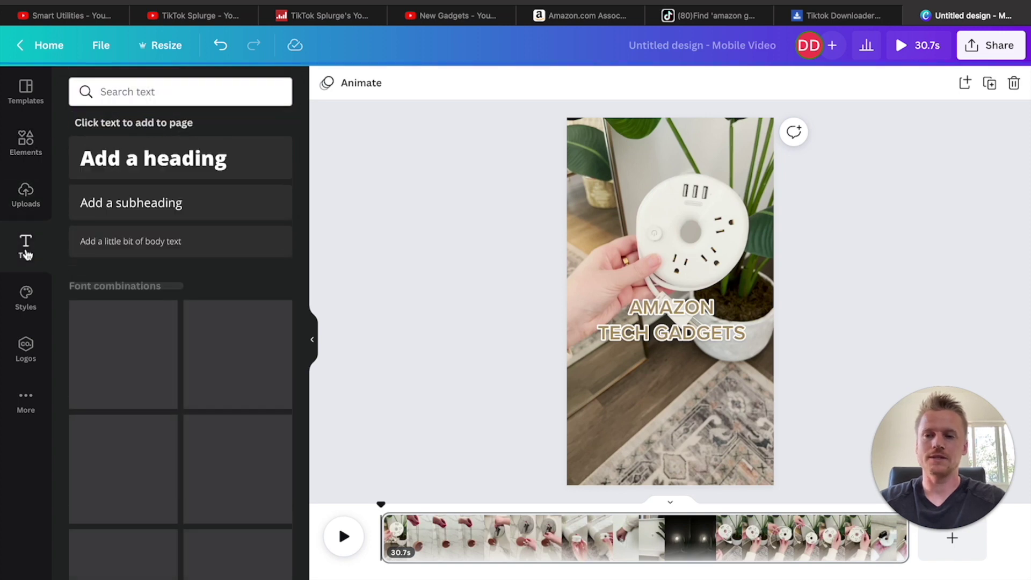
click(34, 138)
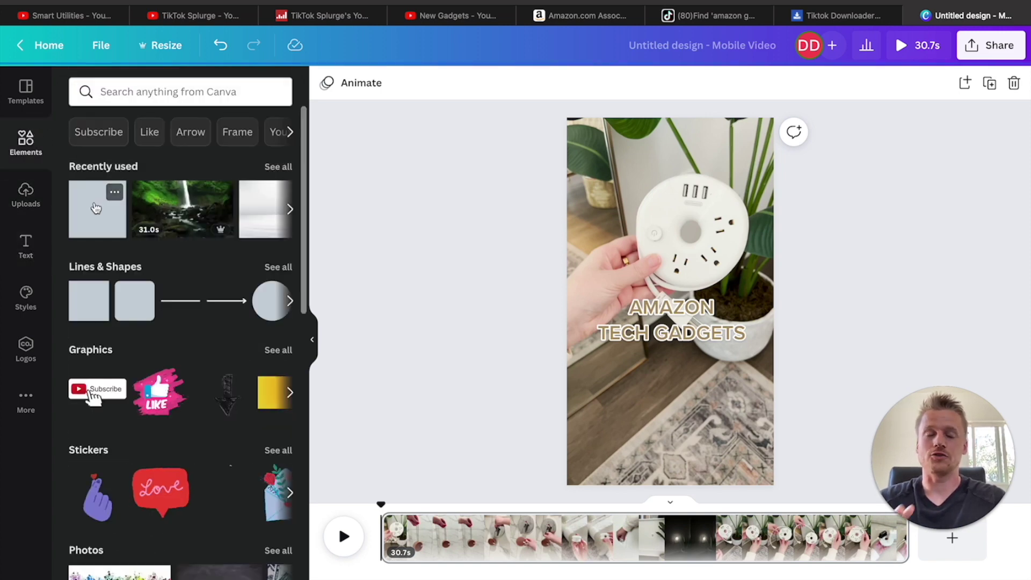
drag(96, 208, 656, 311)
drag(658, 372, 752, 381)
drag(628, 383, 594, 386)
drag(664, 382, 663, 331)
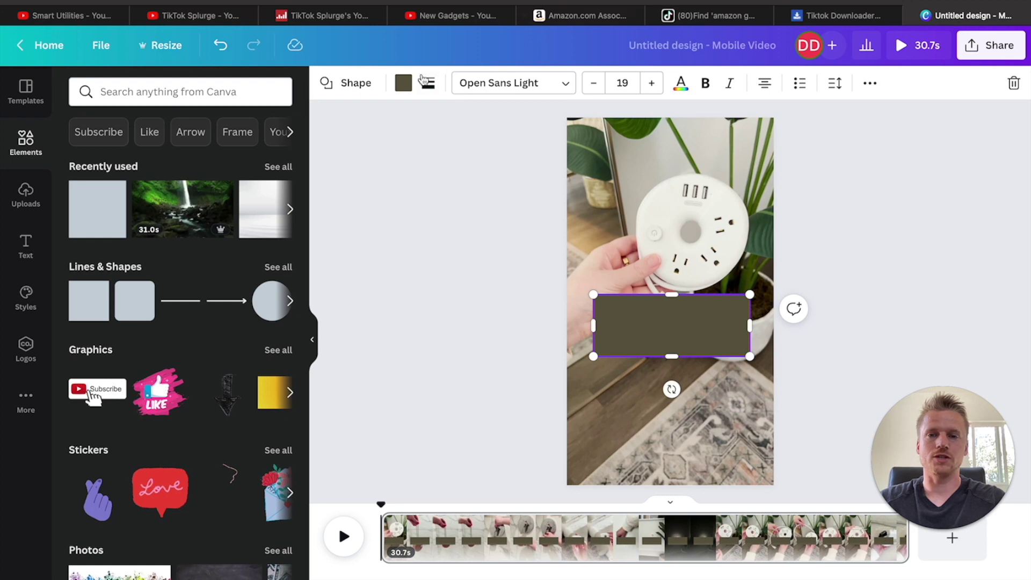
Change the fill colour of the rectangle over the caption to black and deselect it
click(403, 83)
click(84, 290)
click(571, 318)
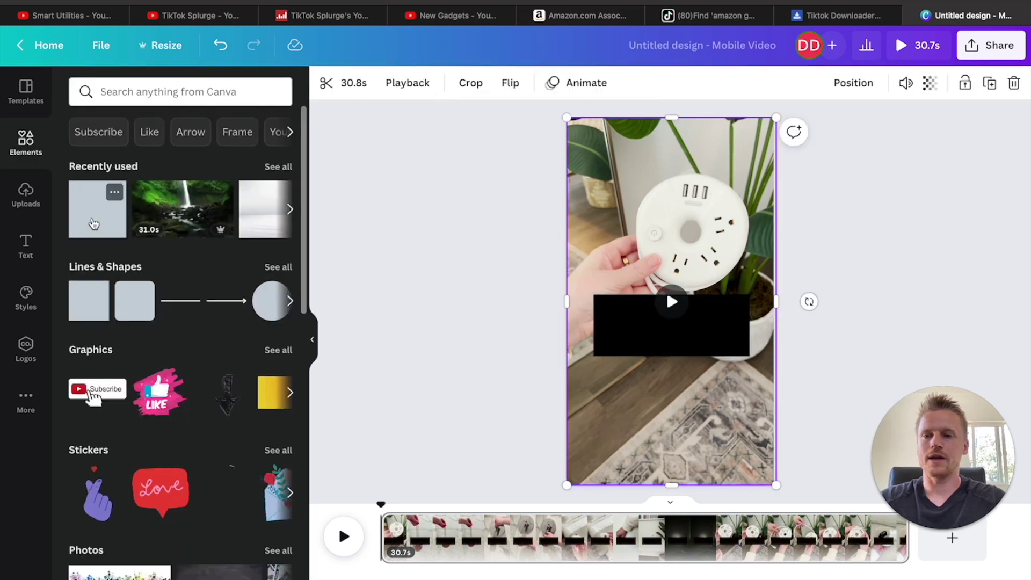
Add a heading reading "Amazon Gadgets" centred on the black rectangle and preview it against the following clip
click(23, 248)
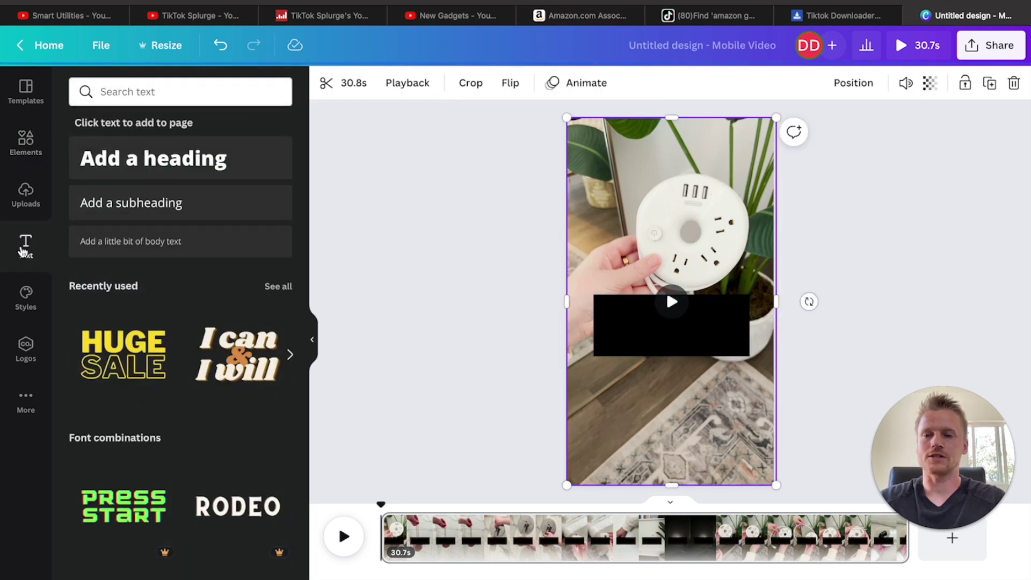
drag(184, 160, 682, 331)
click(682, 368)
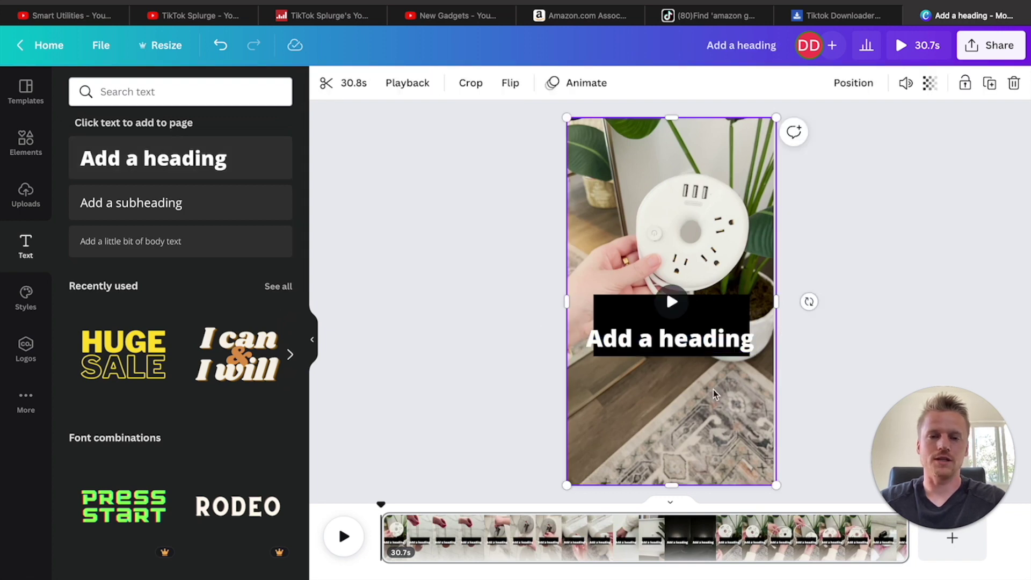
drag(693, 344, 683, 314)
double_click(682, 314)
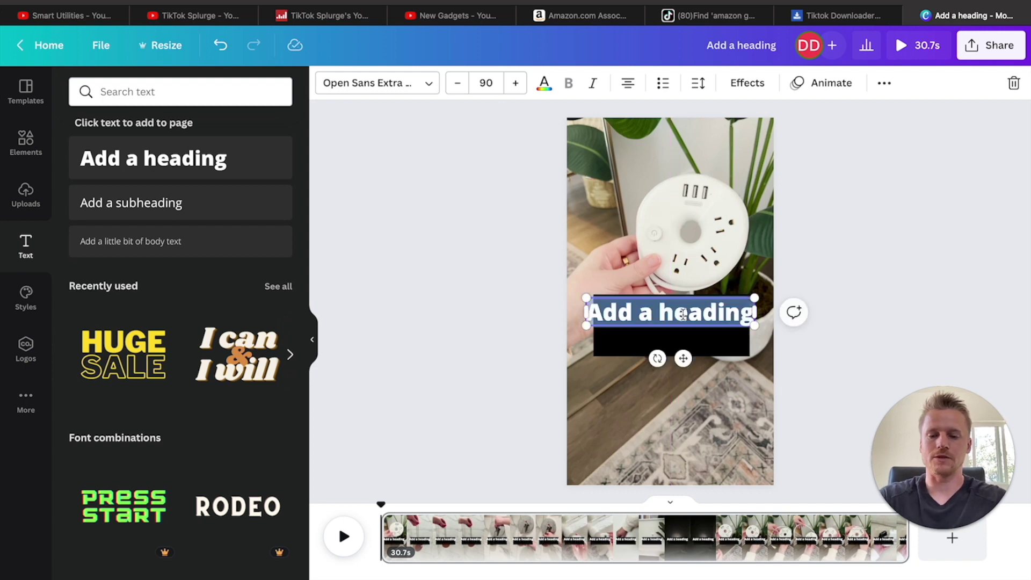
text(Amazon Gadgets)
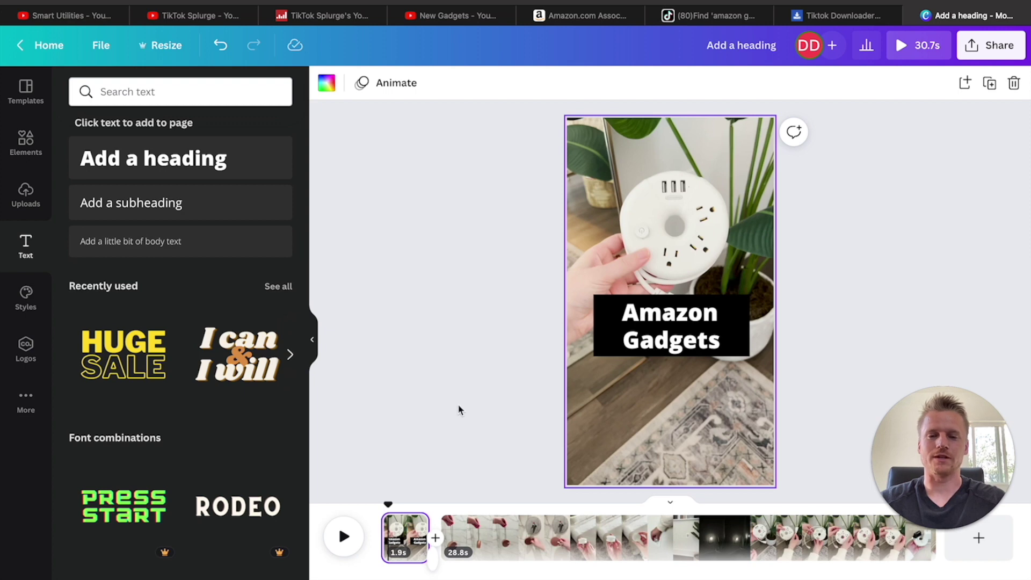
drag(387, 503, 465, 498)
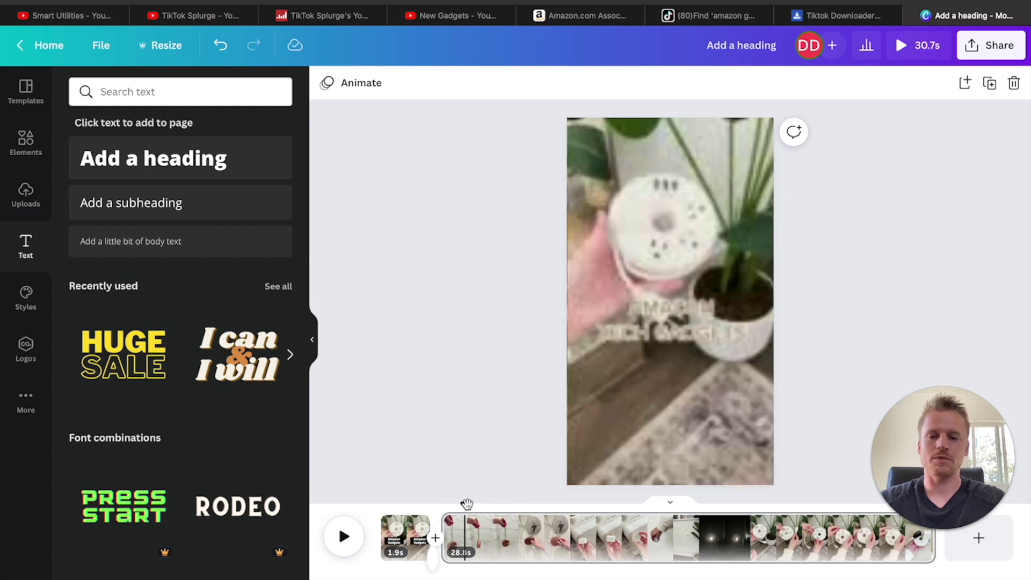
click(411, 517)
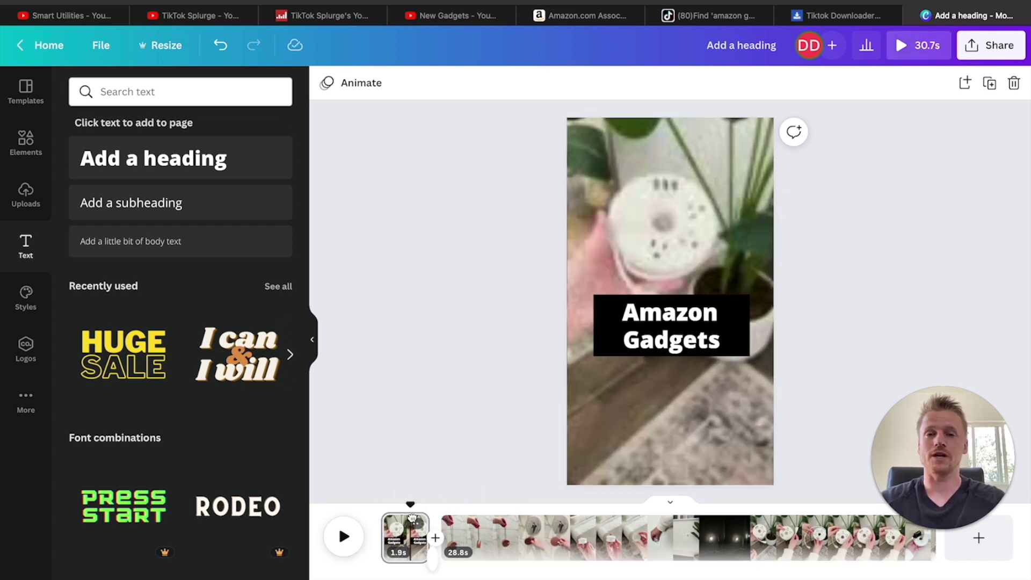
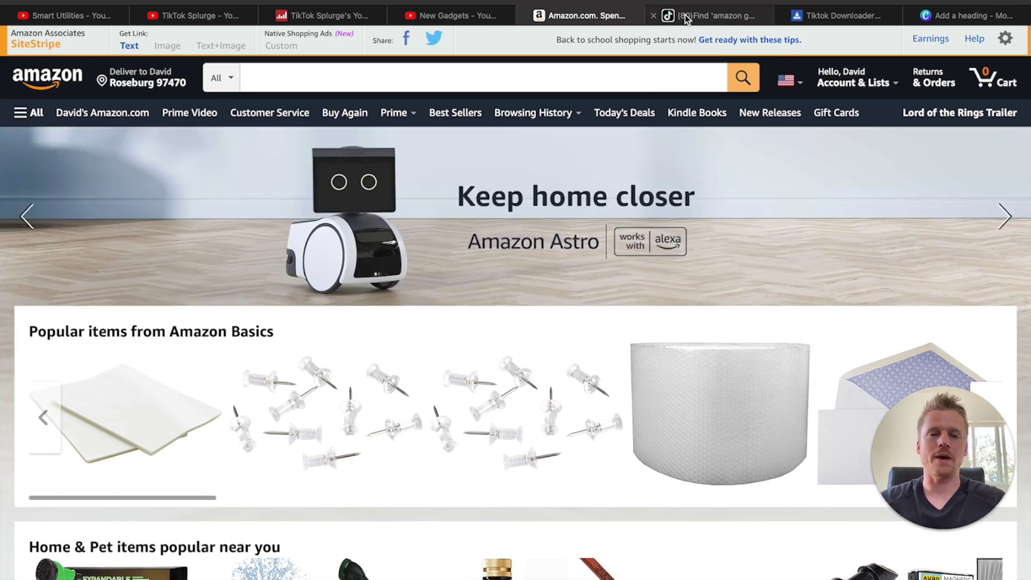
Check the first gadget in the Canva video, switch to Amazon and search for "wrap extension cord plug outlet"
click(948, 17)
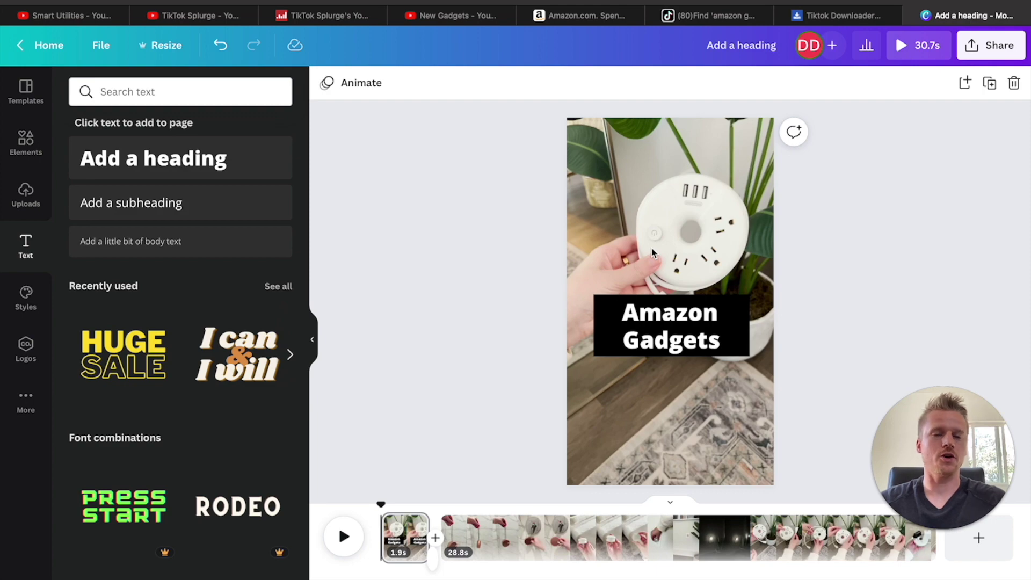
click(583, 16)
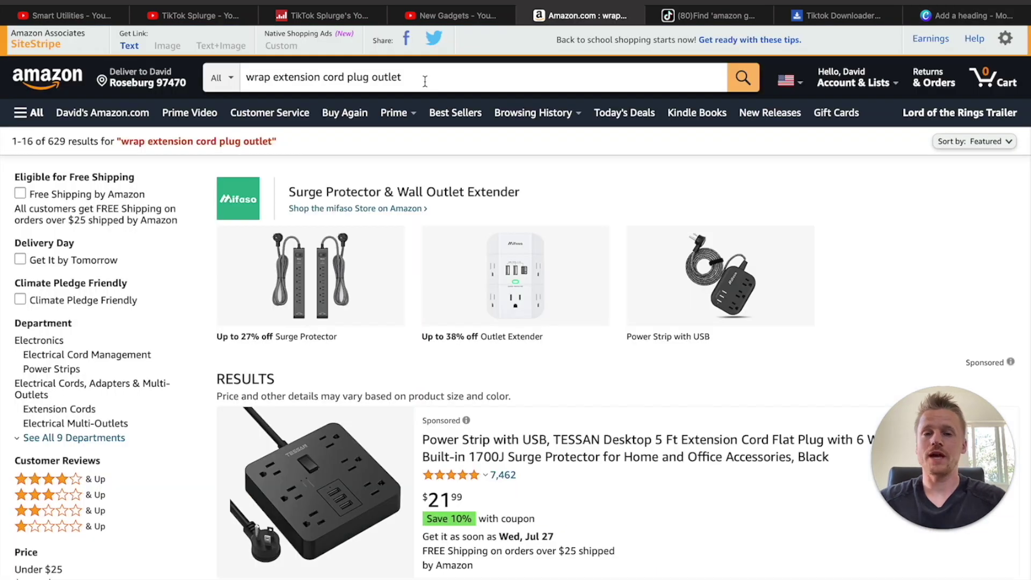
click(425, 81)
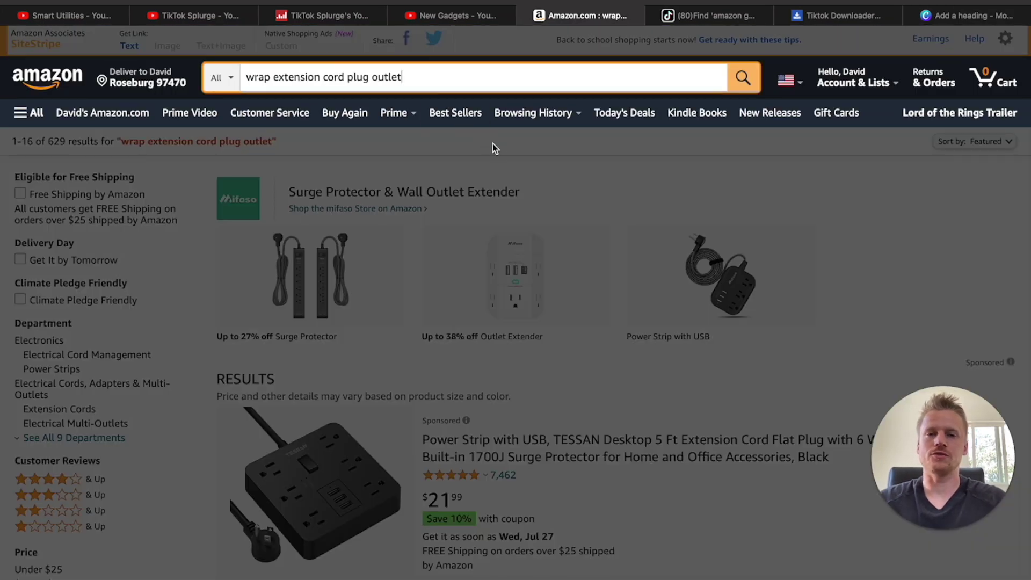
click(559, 146)
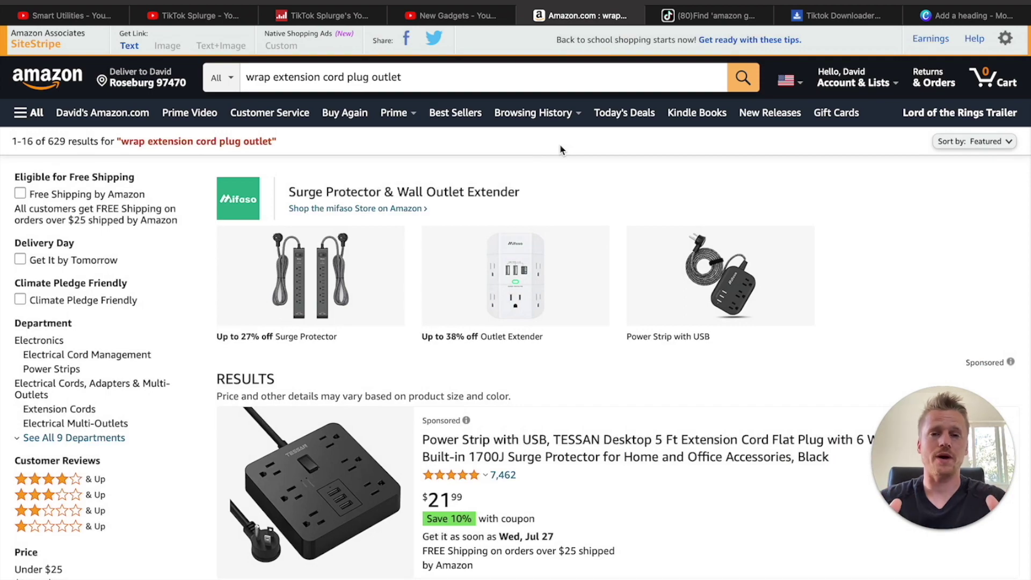
Find the round NTONPOWER "Travel Power Strip with USB Ports" in the results, open its product page and request a text affiliate link
scroll(559, 143, down, 10)
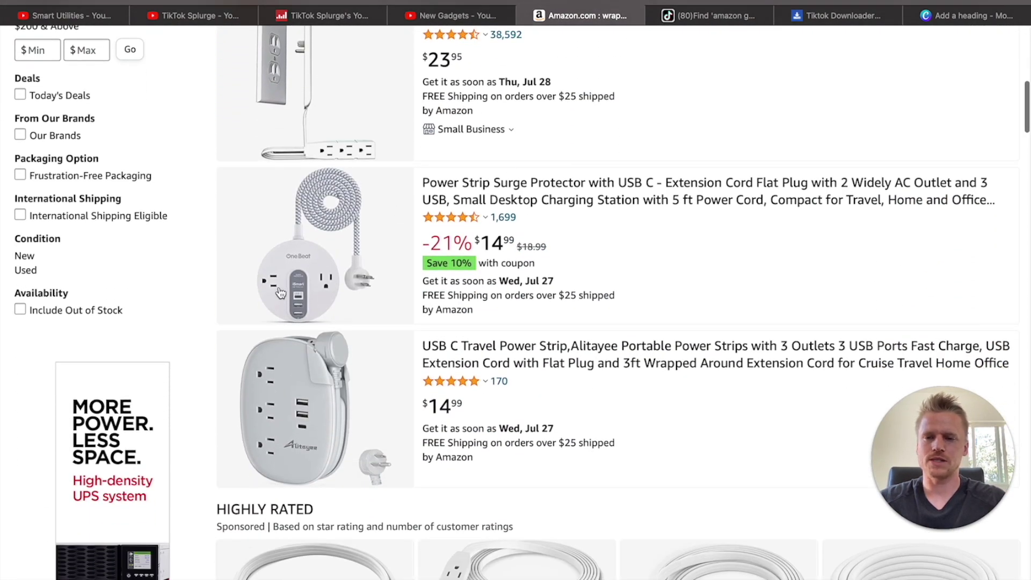
scroll(300, 310, down, 2)
scroll(333, 314, down, 2)
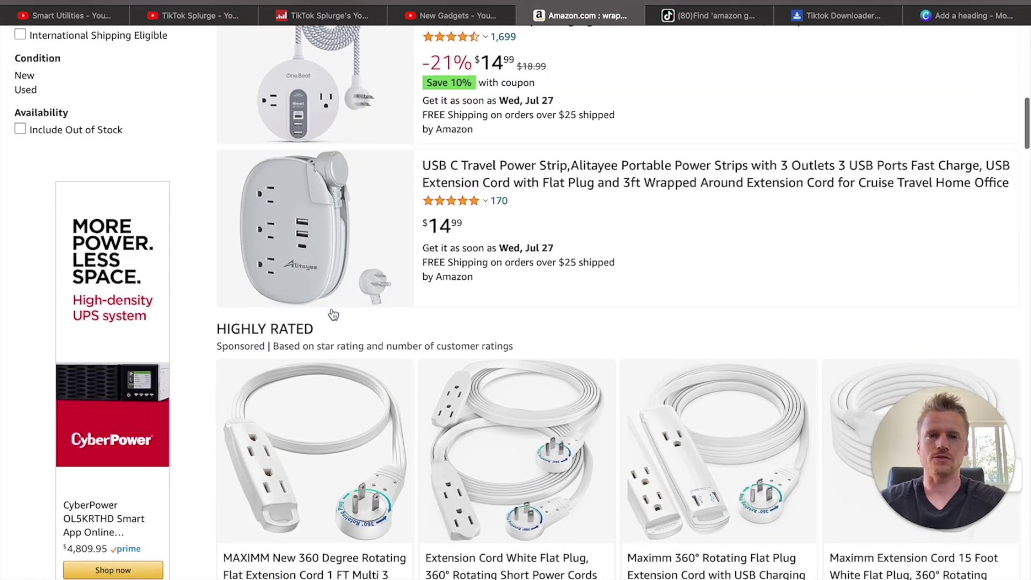
scroll(607, 396, down, 14)
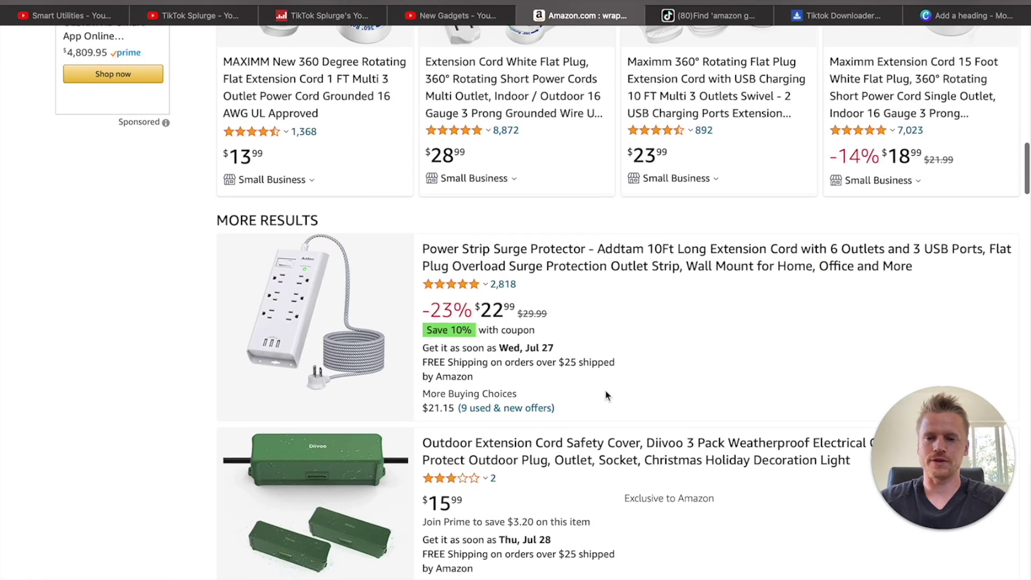
scroll(606, 395, down, 4)
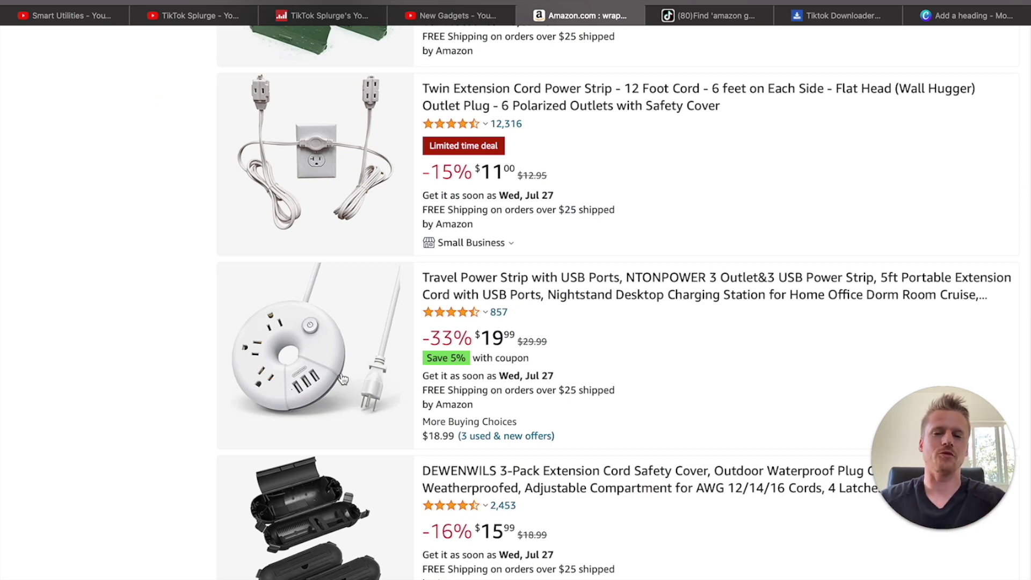
click(505, 292)
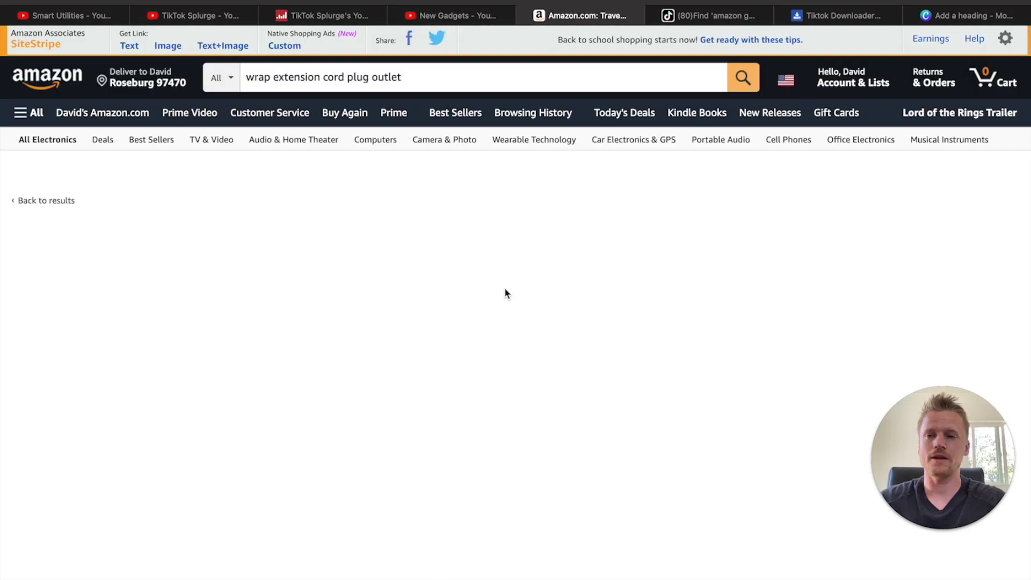
click(129, 46)
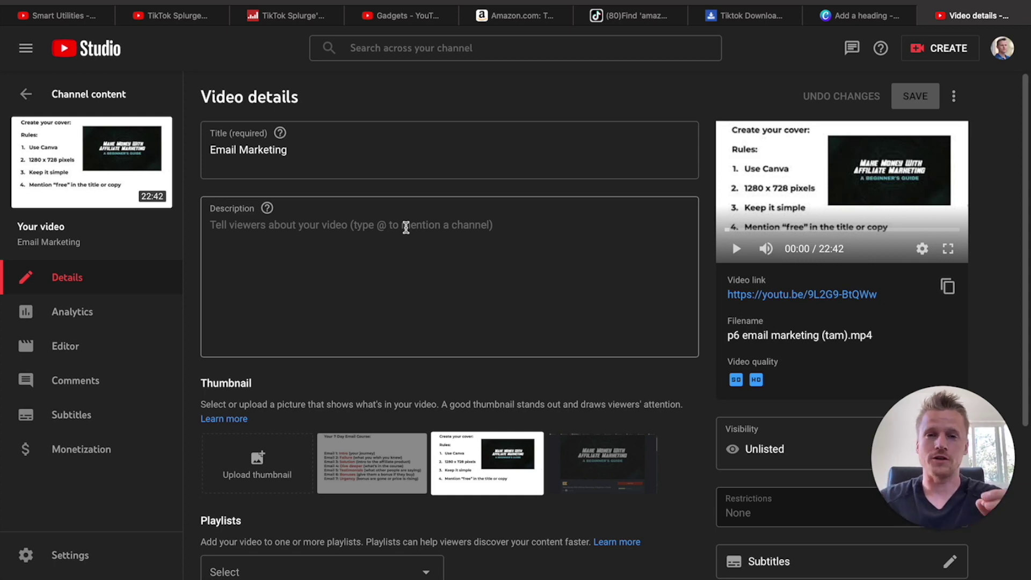
Write the video description in YouTube Studio: "Amazon Gadgets (Must-Have Amazon Finds)", then two short paragraphs on the top Amazon gadgets and the best Amazon tech and finds
click(406, 226)
text(Amazon Gadgets (Must-Have Amazon Finds))
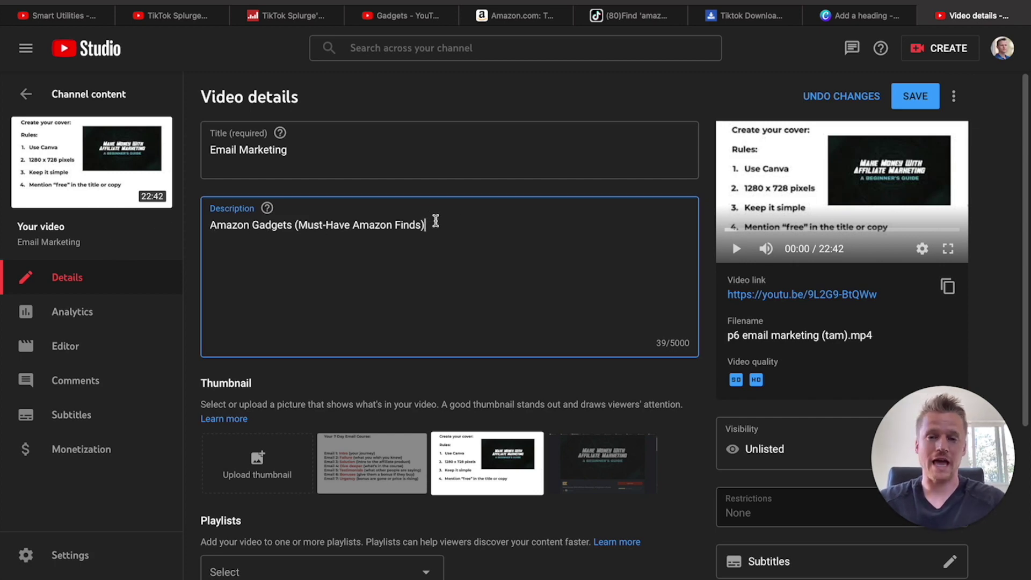
key(Return)
key(Return)
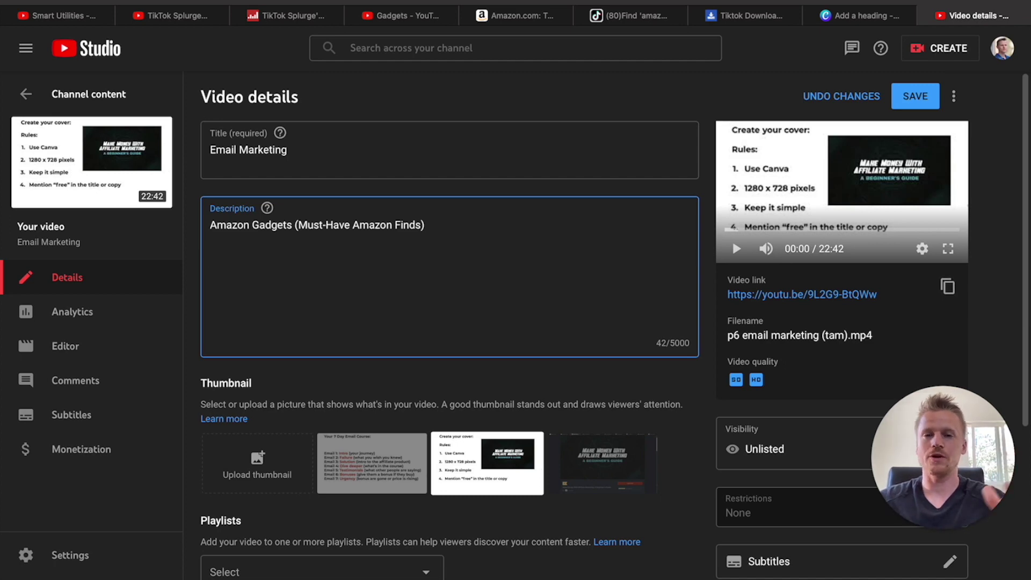
text(Watch this video to see some of the top amazon gadgets to buy.  You will see all the best Amazon tech and Amazon finds that you can order today.)
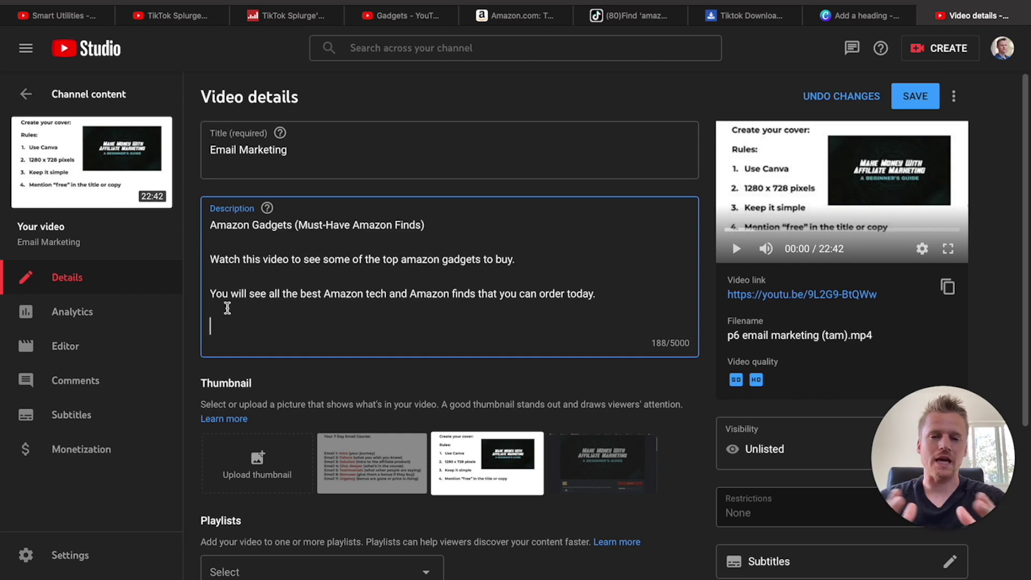
Highlight the keywords "Amazon tech" and "amazon gadgets" in the description and return to its last empty line
drag(476, 294, 324, 295)
click(387, 294)
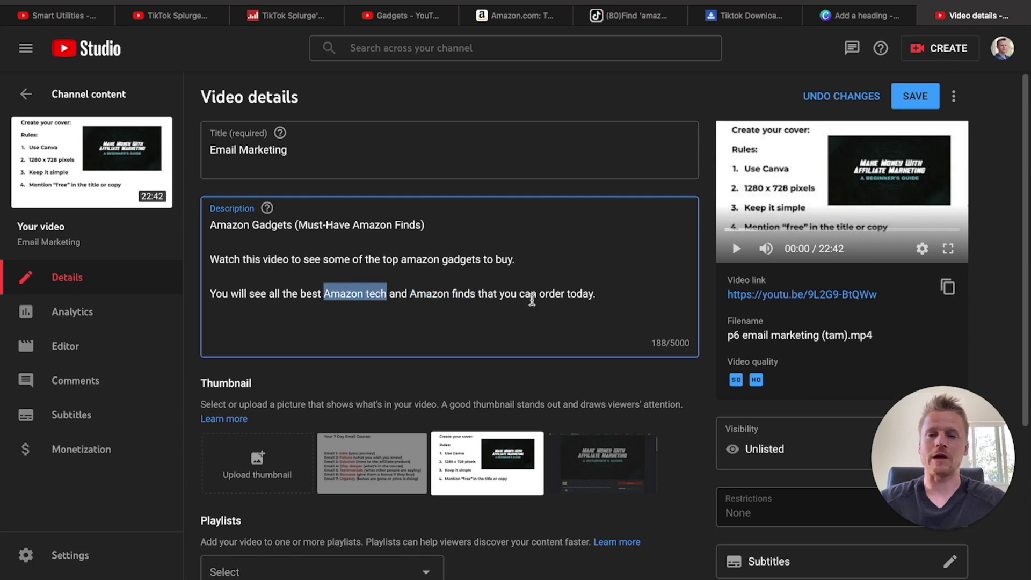
drag(481, 259, 403, 262)
click(409, 334)
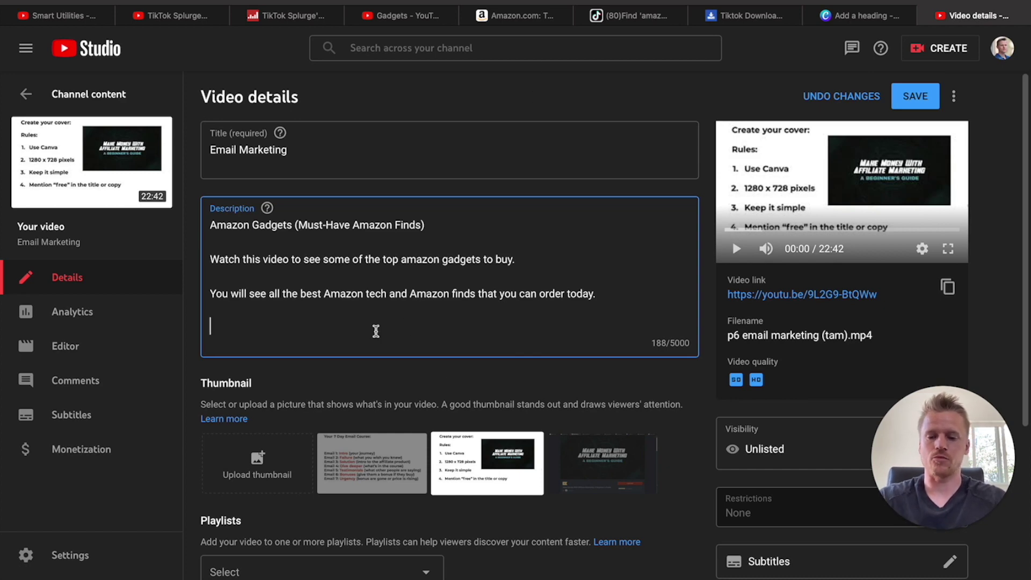
Copy "Travel Power Strip with USB Ports" from the Amazon product title and paste it with a colon into the description's last line
click(521, 16)
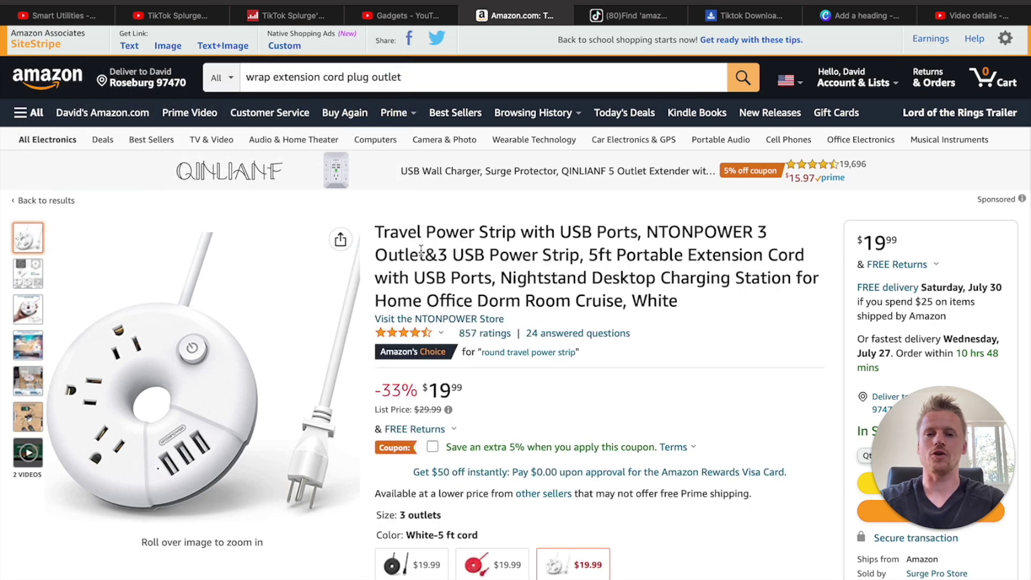
drag(377, 231, 638, 232)
key(ctrl+c)
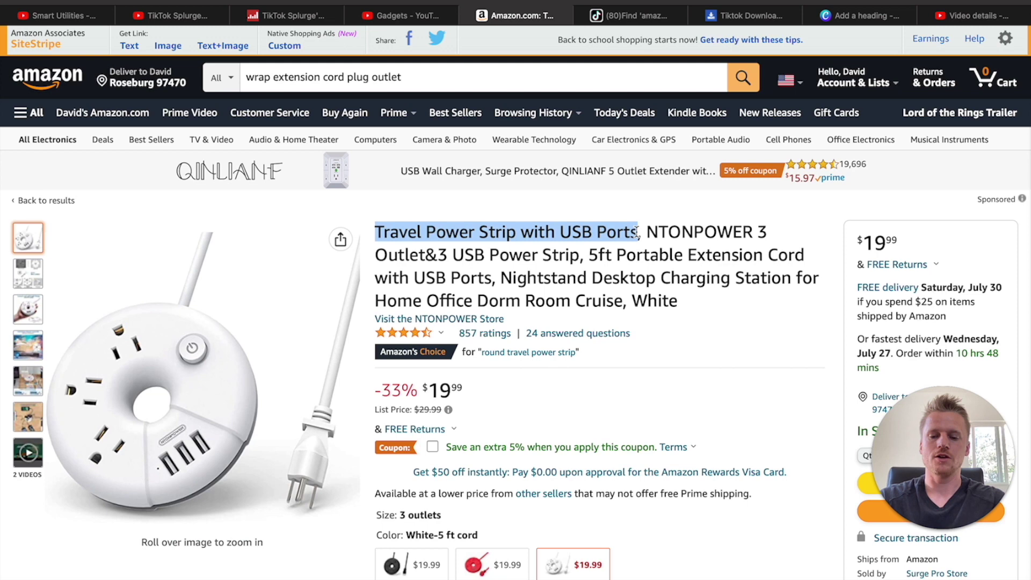
click(966, 15)
key(ctrl+v)
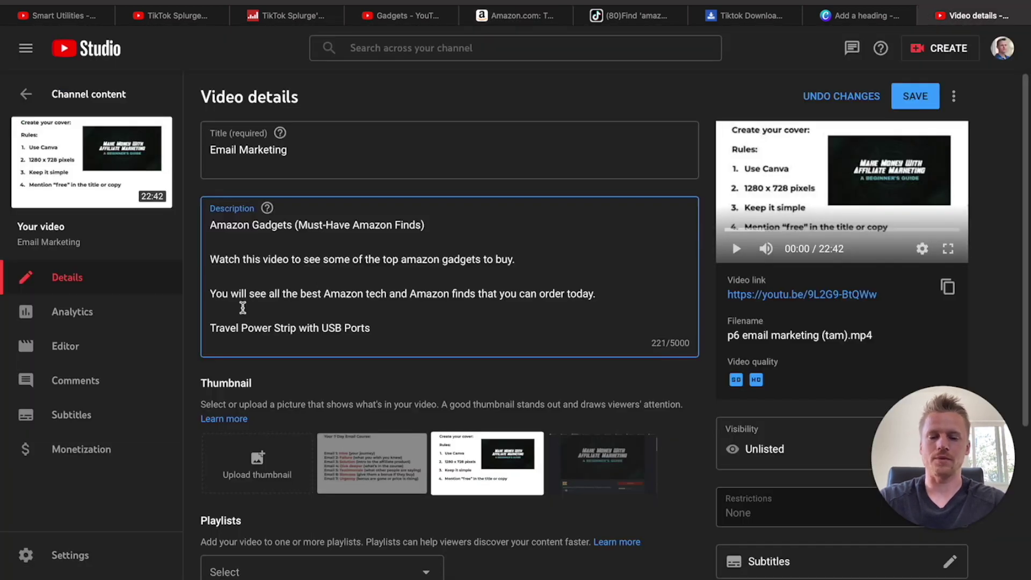
text(:)
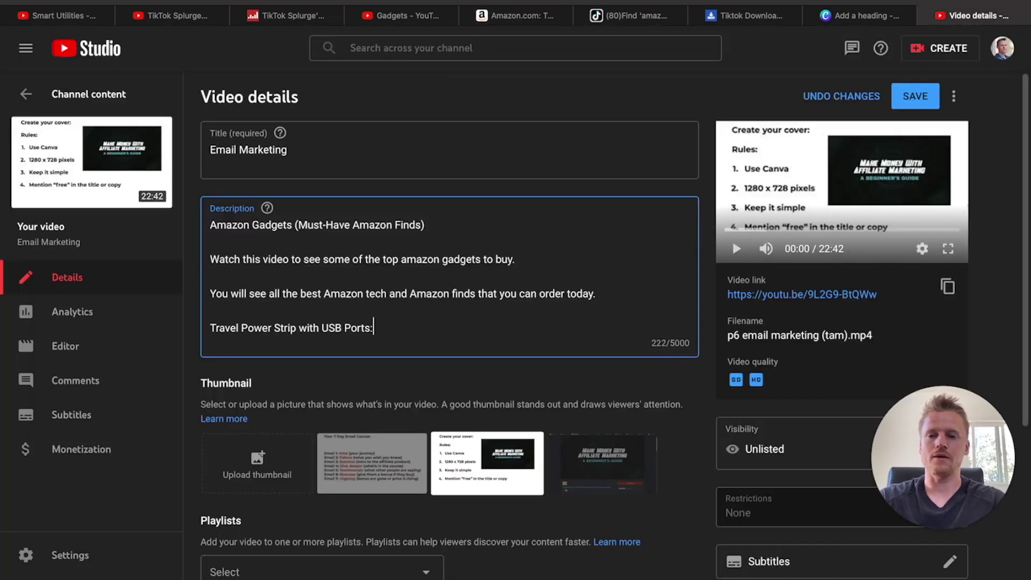
Generate the product's short affiliate text link on Amazon and paste it after the power strip's name in the YouTube description
click(510, 15)
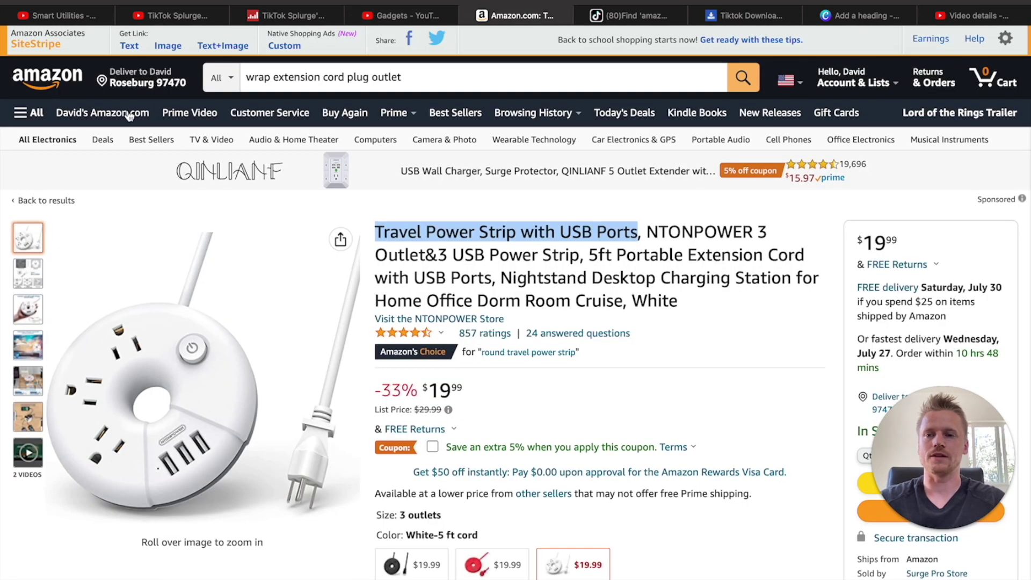
click(129, 46)
key(ctrl+c)
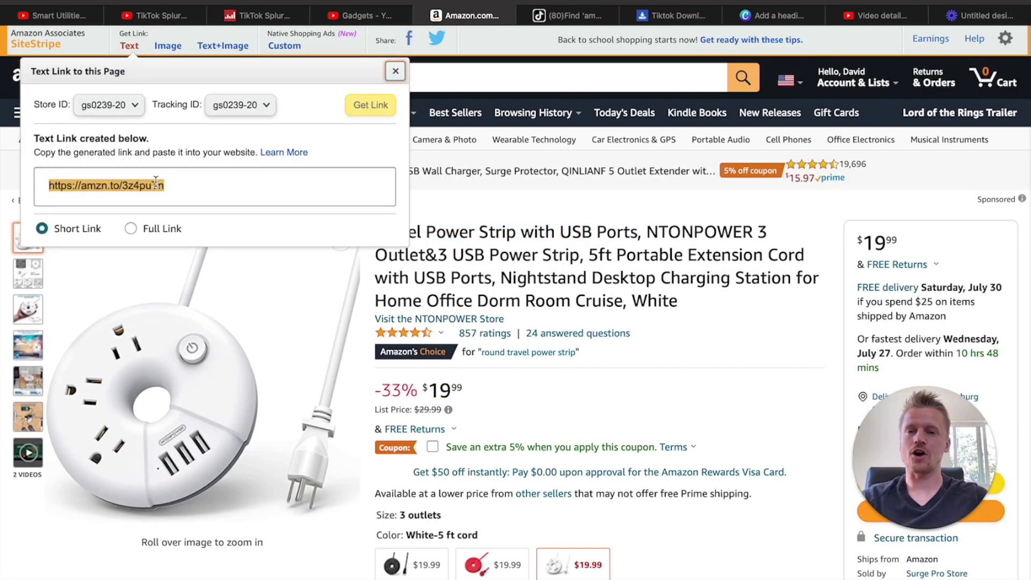
click(880, 16)
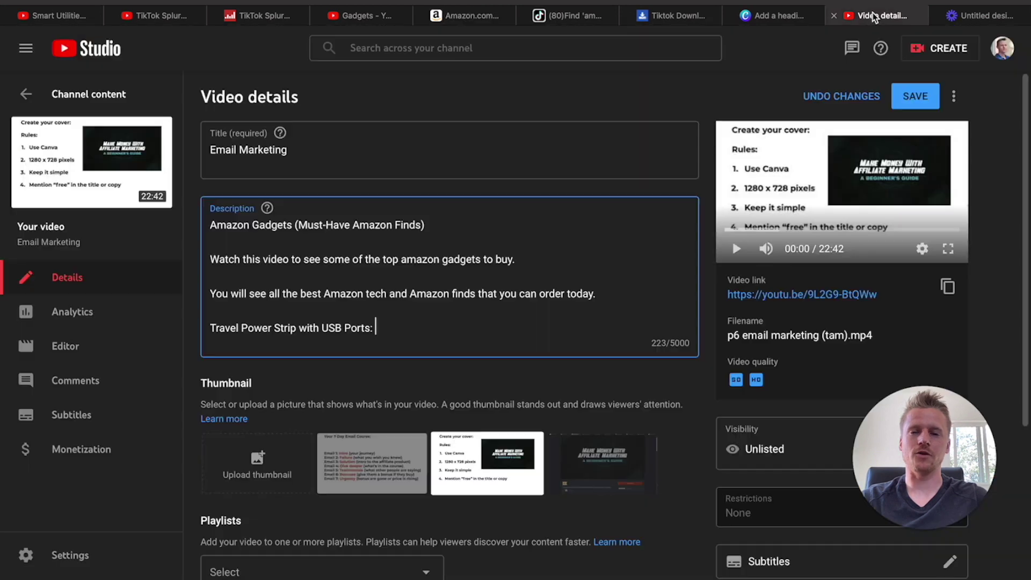
click(376, 329)
key(ctrl+v)
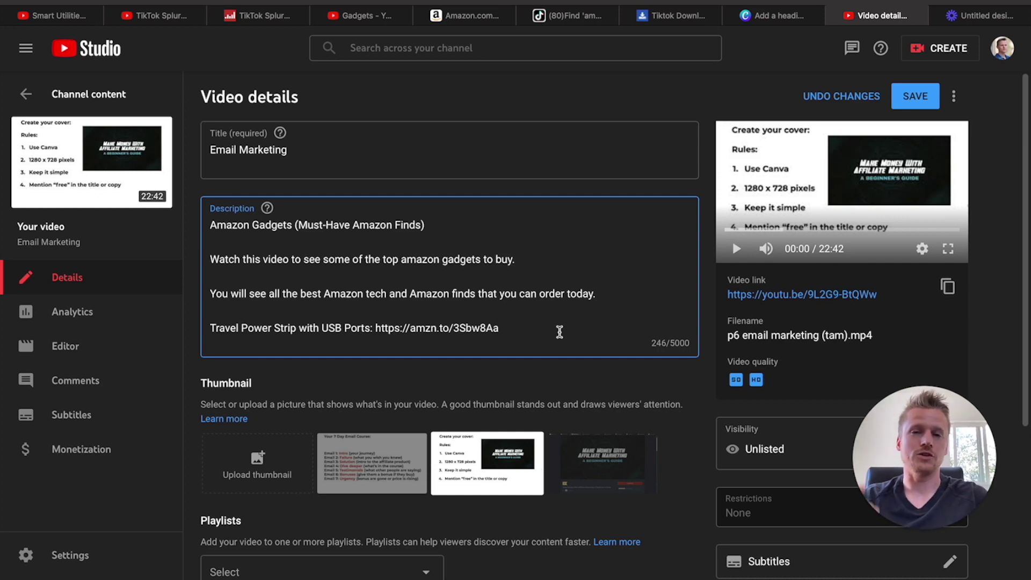
Review the Canva design, switch to TikTok, leave the open video and browse more "amazon gadgets" videos
click(778, 15)
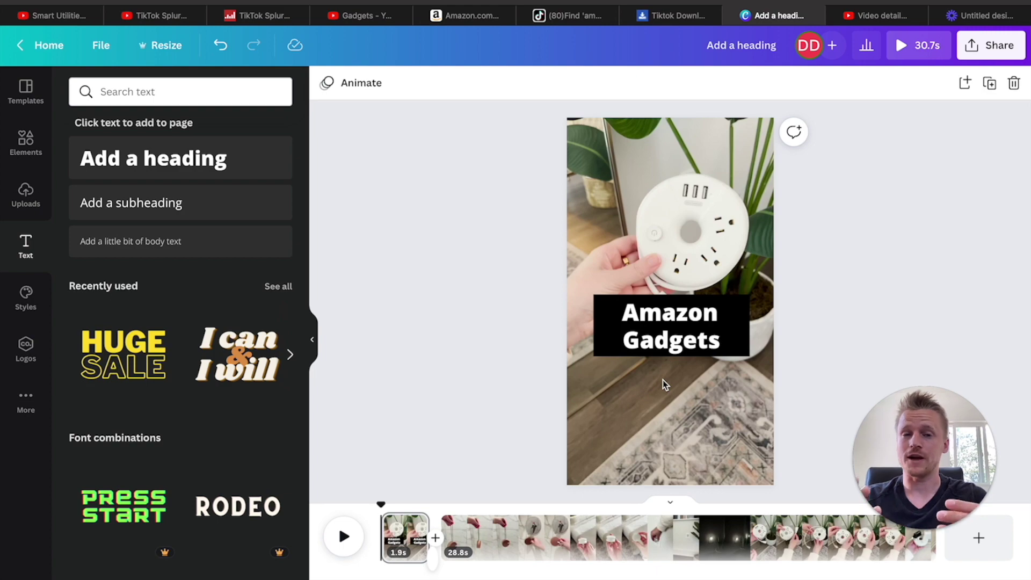
click(581, 15)
click(28, 54)
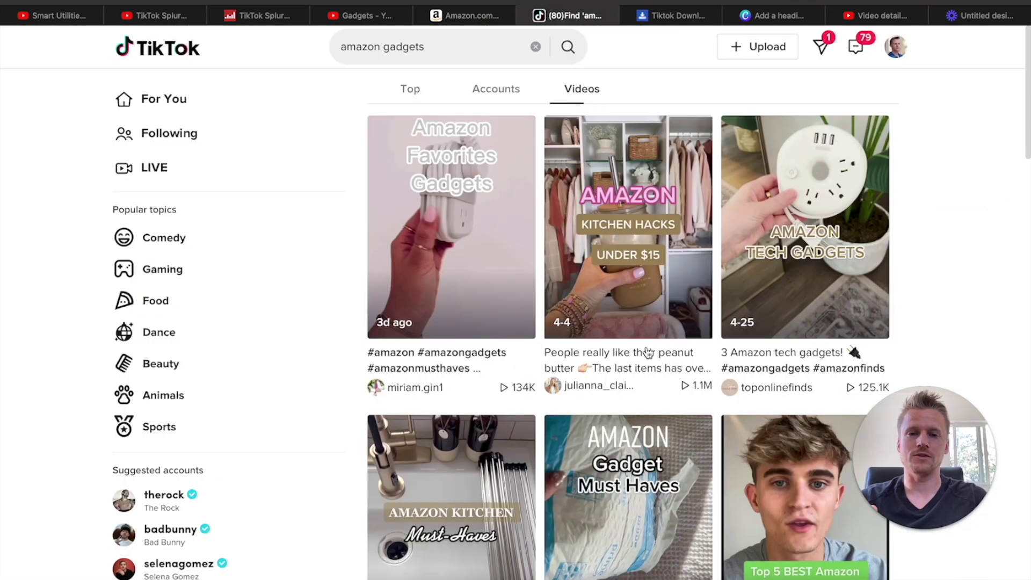
scroll(634, 460, down, 5)
scroll(634, 461, down, 8)
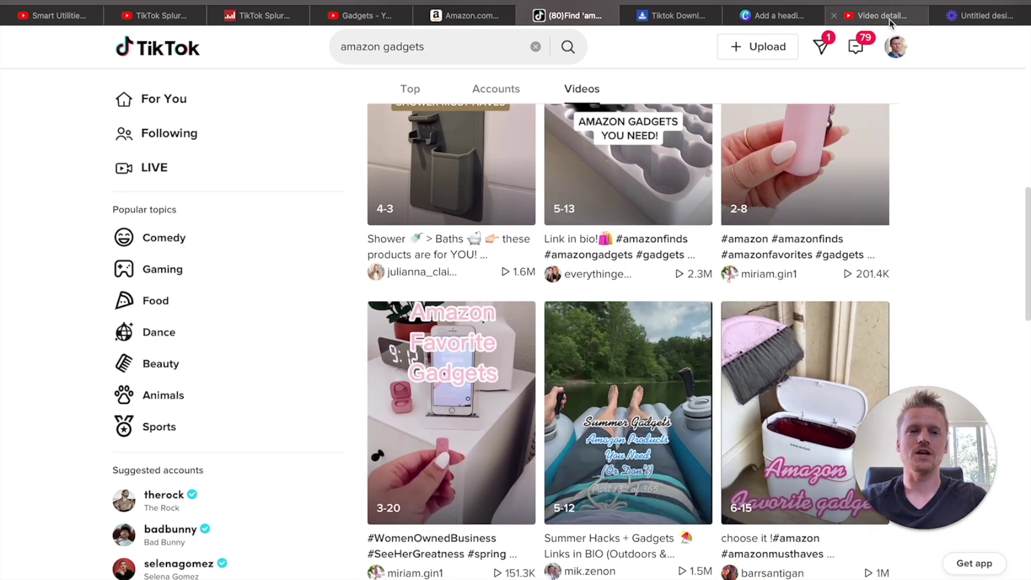
Open the YouTube video "How To Do Affiliate Marketing On TikTok" and follow its $1 TikTok course link
click(751, 15)
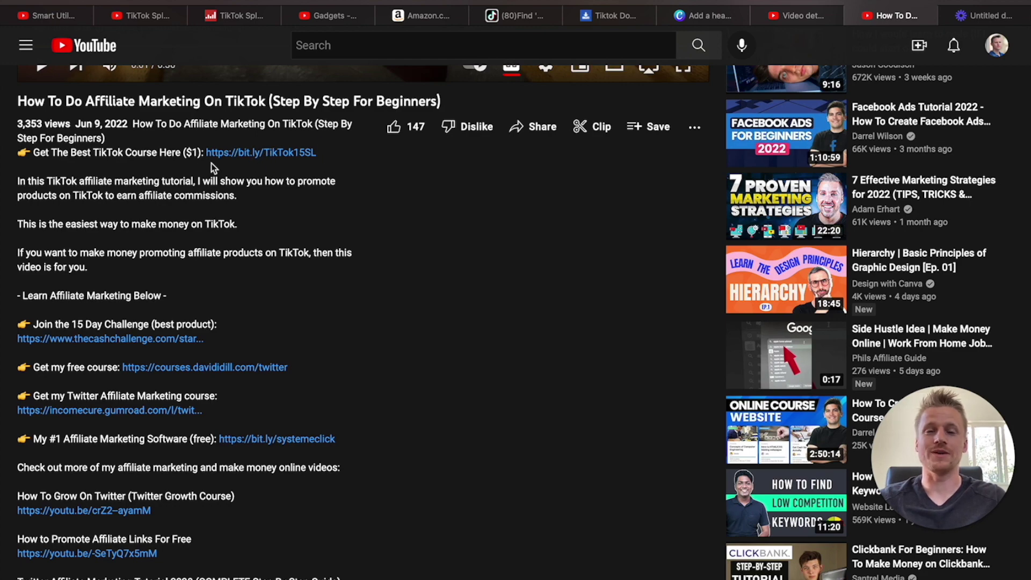
click(225, 152)
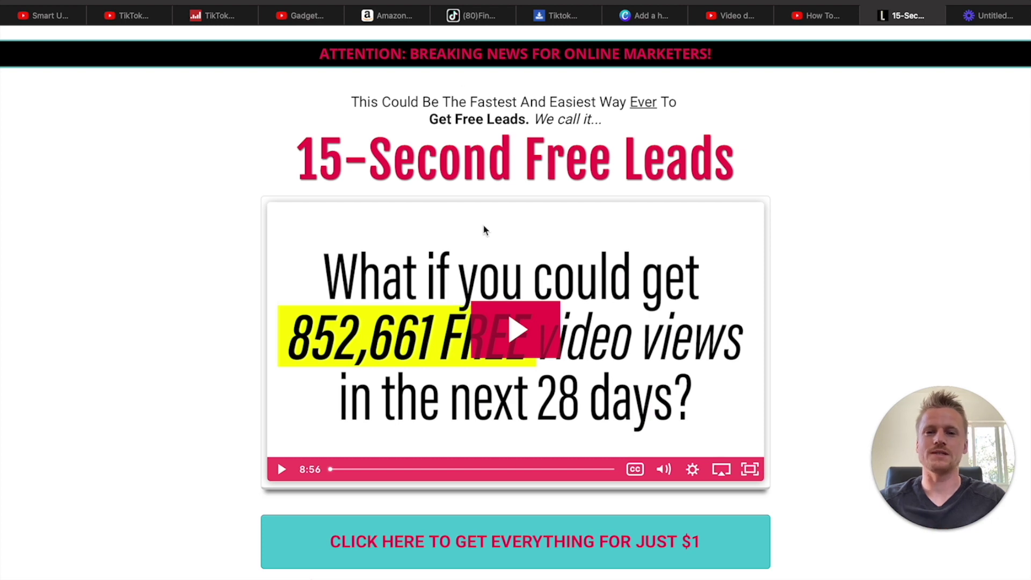
Examine the "15-Second Free Leads" sales page, including its $1 offer, 30-day money-back guarantee and customer testimonials
scroll(483, 228, down, 4)
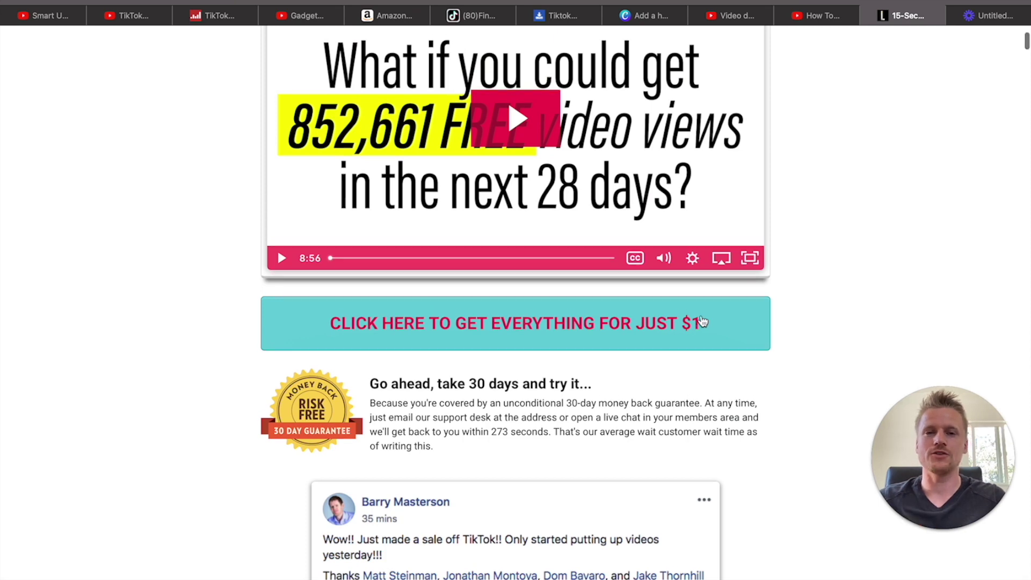
scroll(727, 288, up, 4)
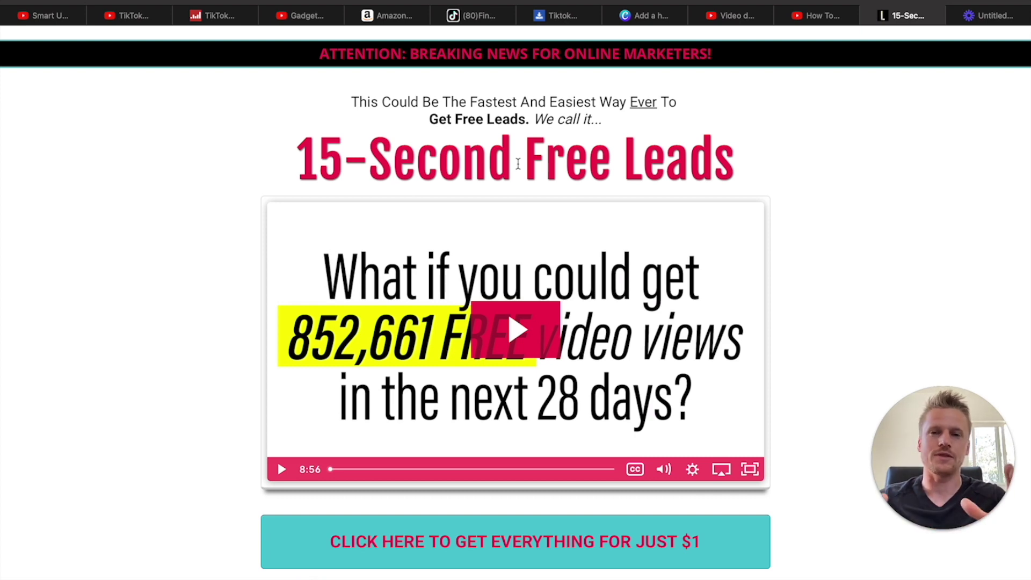
scroll(517, 164, down, 6)
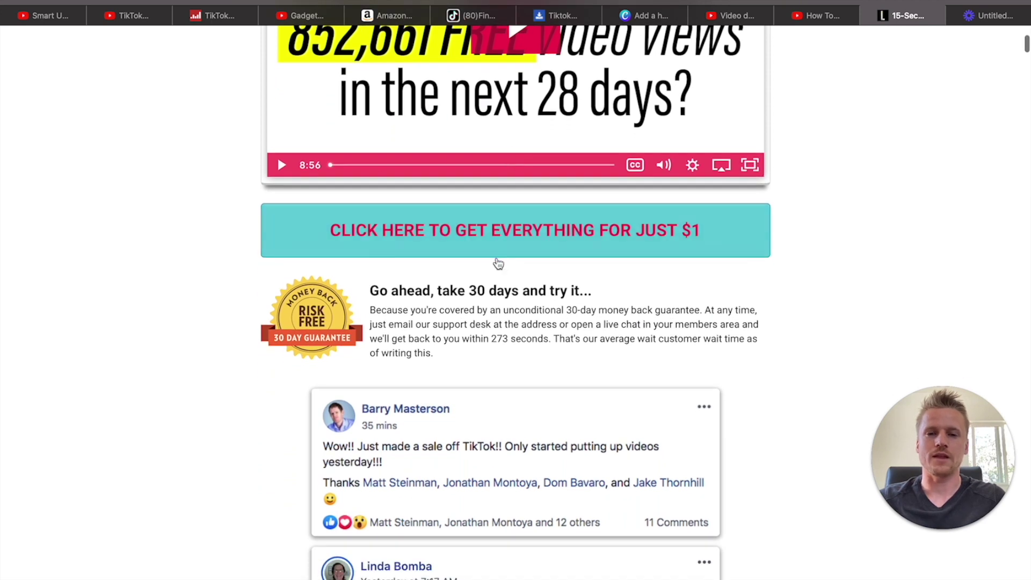
scroll(498, 263, down, 1)
scroll(496, 257, down, 5)
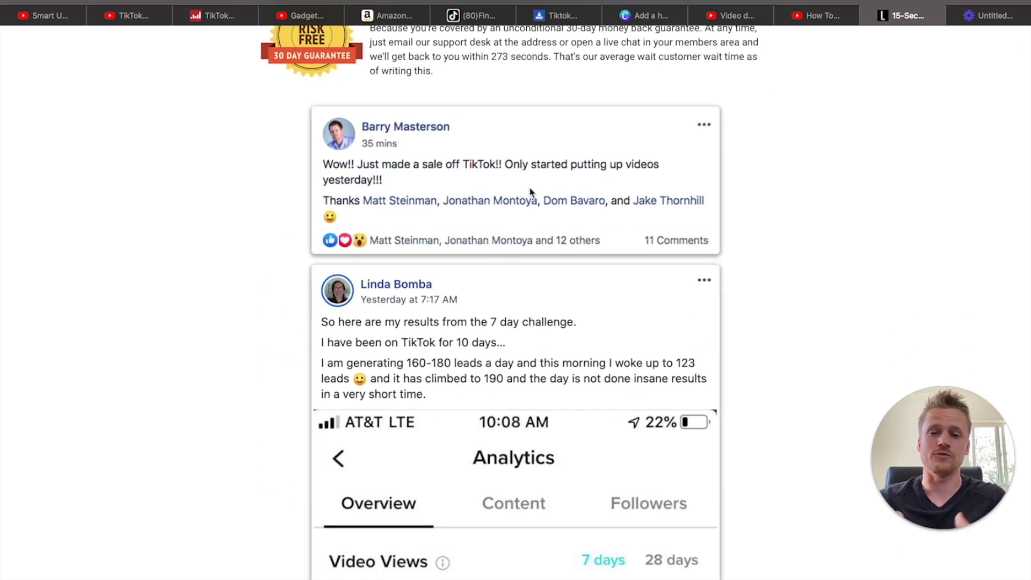
scroll(529, 191, down, 5)
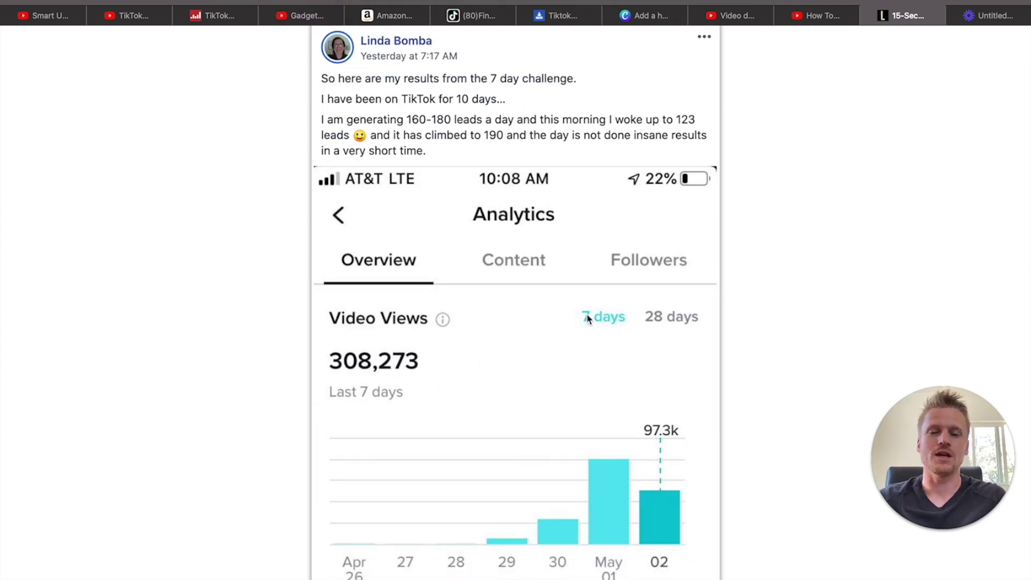
scroll(556, 361, up, 15)
scroll(556, 370, up, 2)
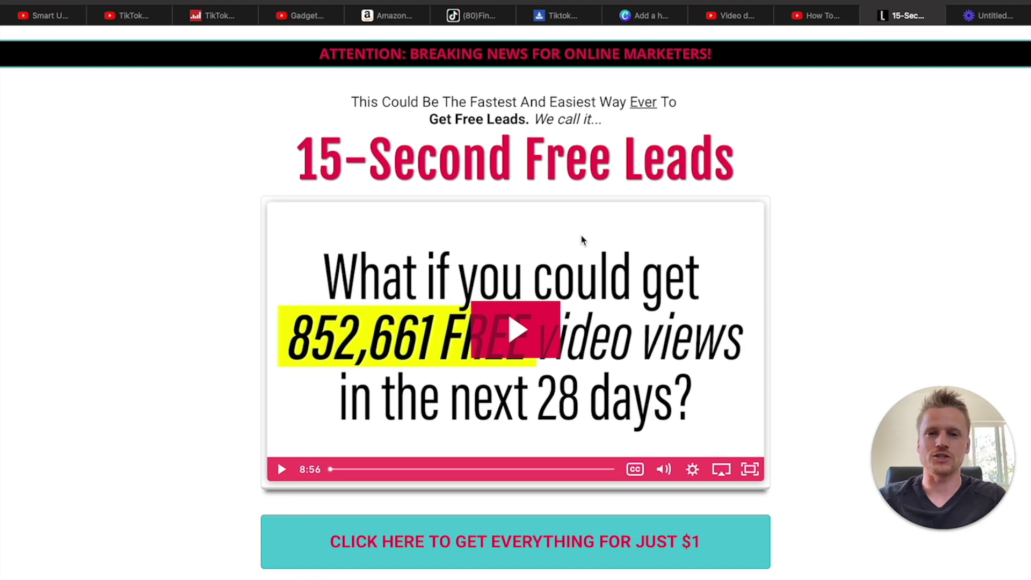
scroll(580, 237, down, 3)
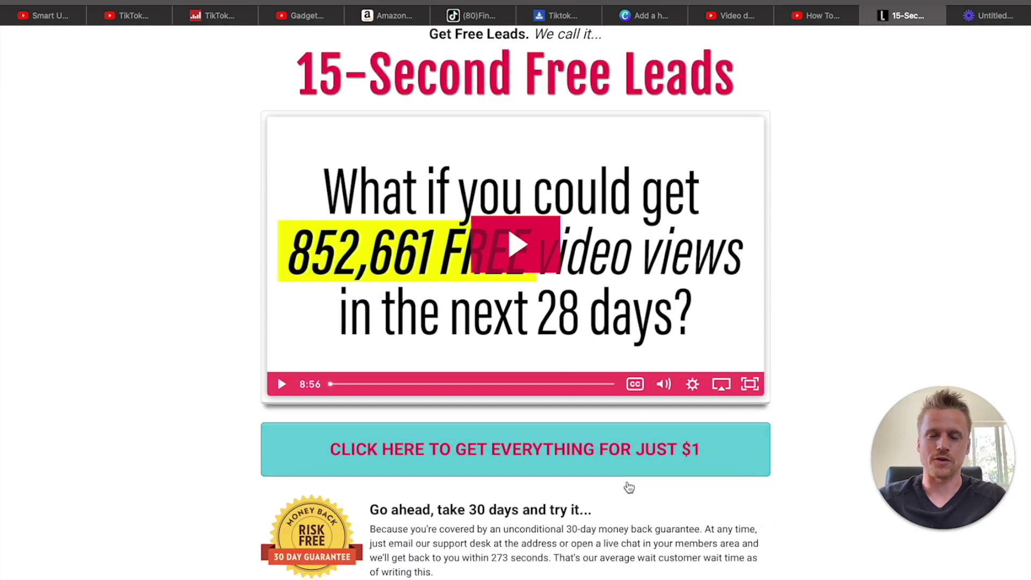